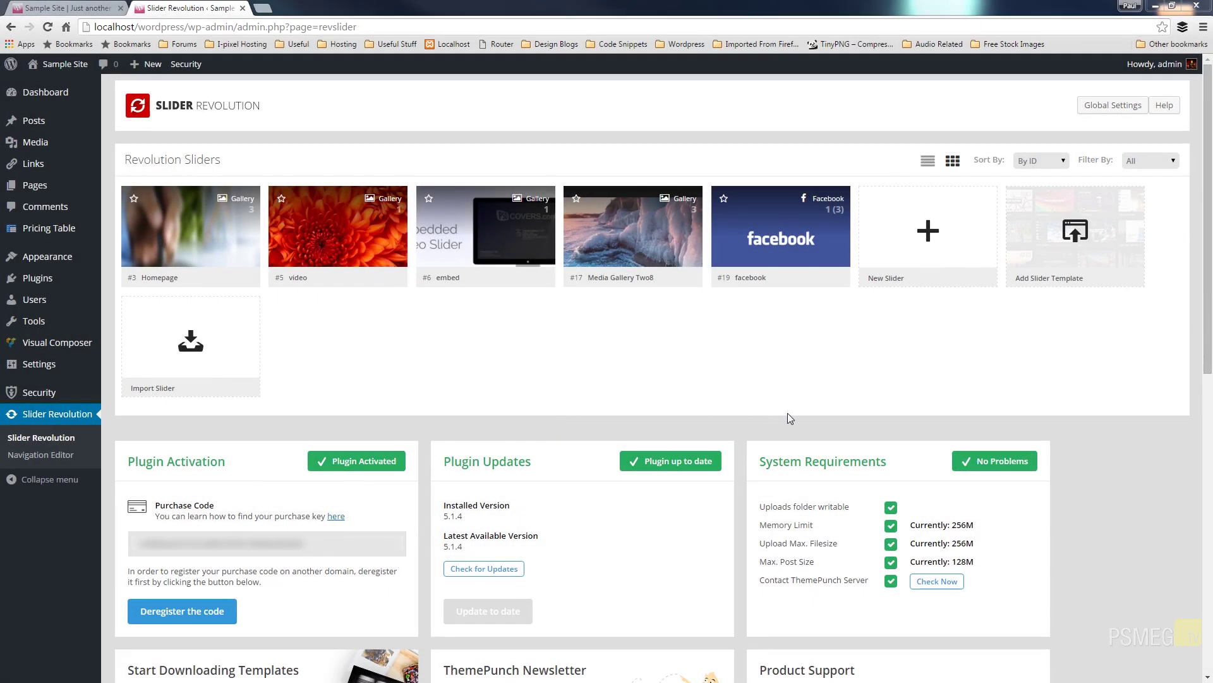
- Create a new slider with Facebook Stream as its content source and set the number of slides to 3
click(931, 240)
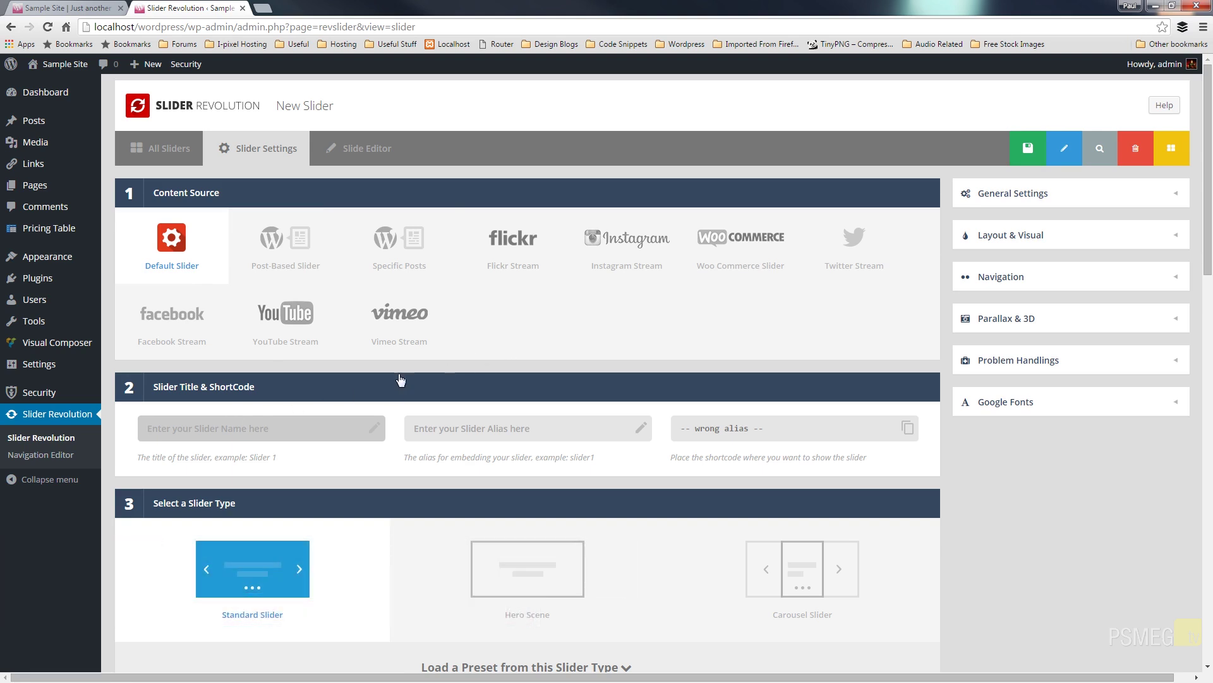
click(192, 325)
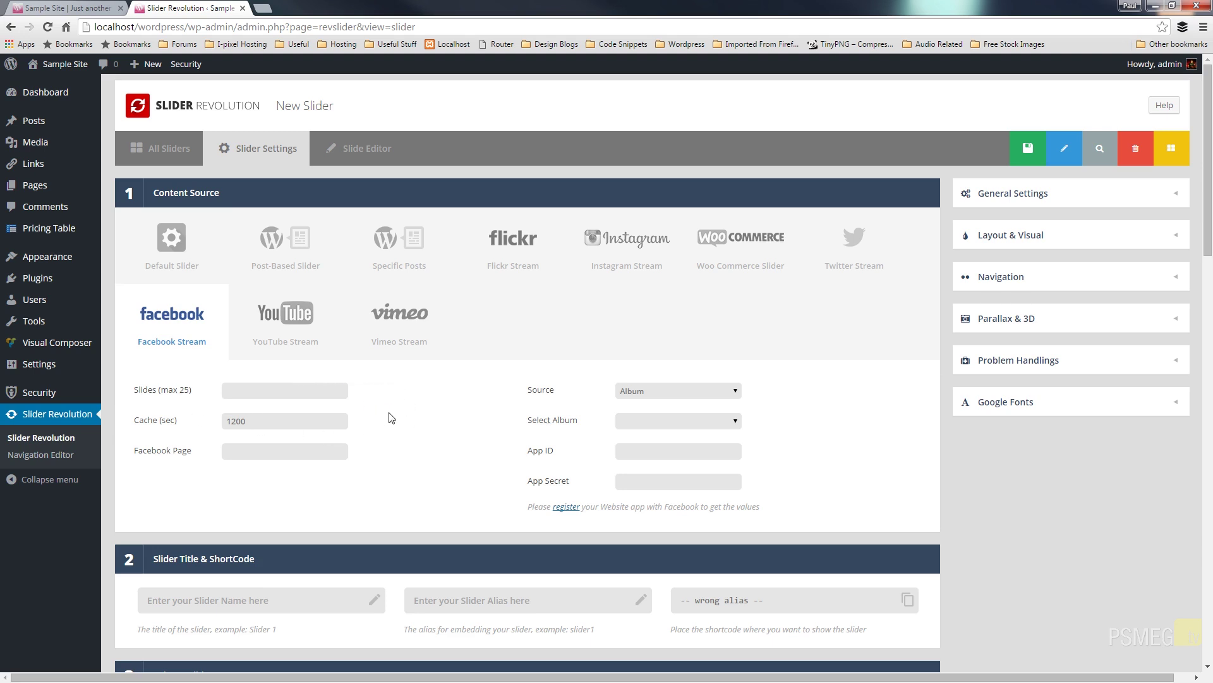
click(268, 389)
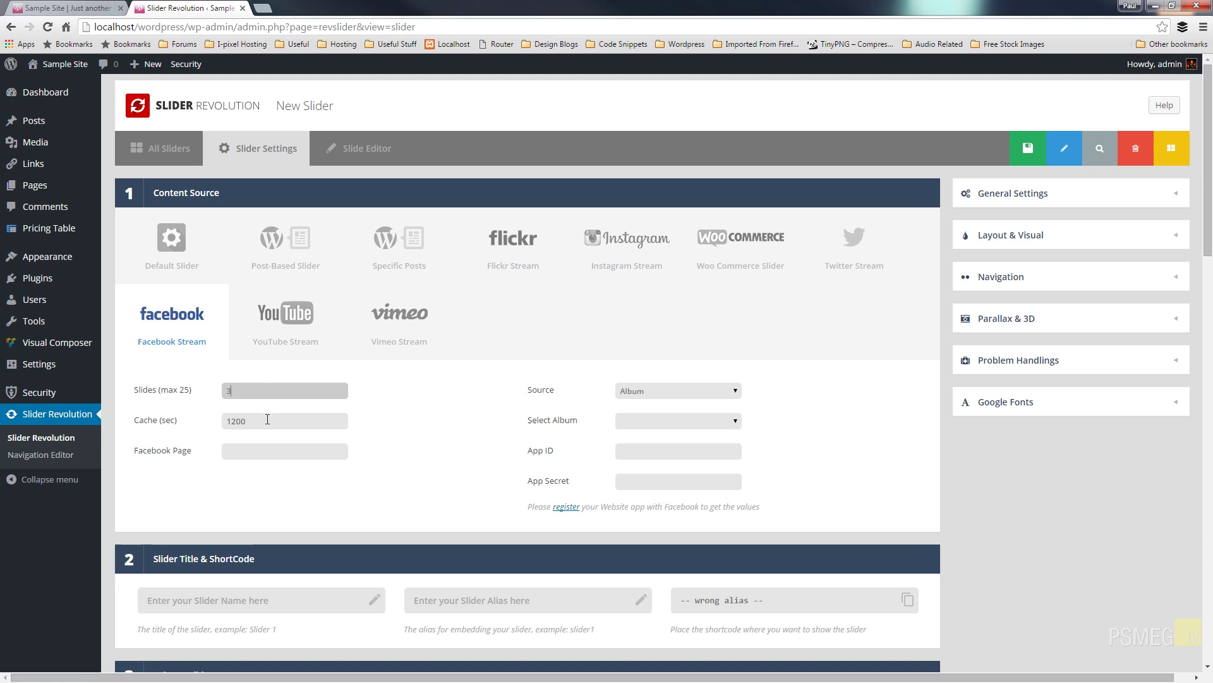
click(259, 450)
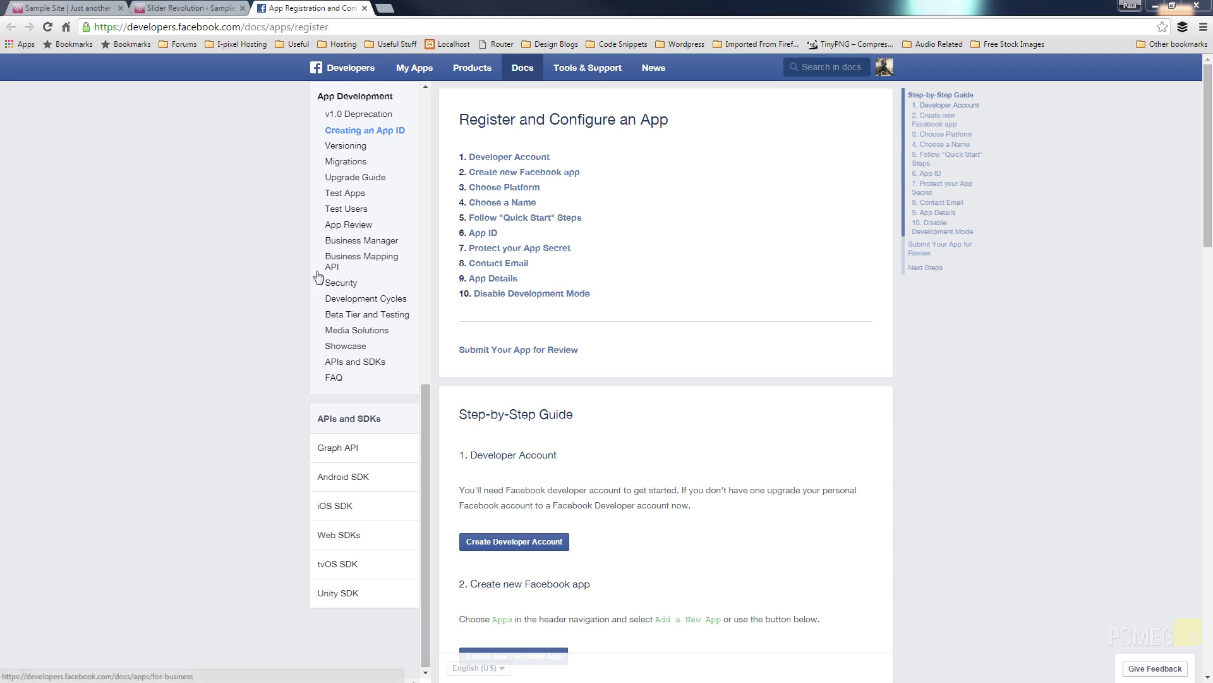
- Open the ReaperTV app on the Facebook developer site to look up the App ID and App Secret for the stream
click(412, 75)
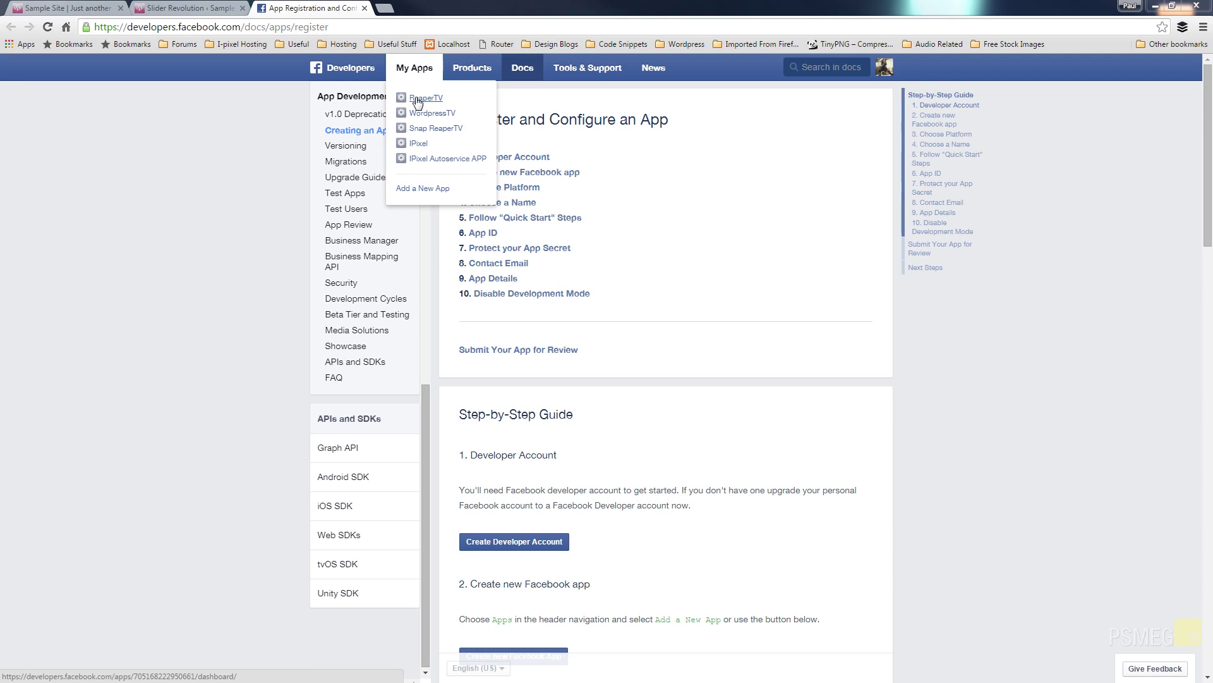
click(417, 100)
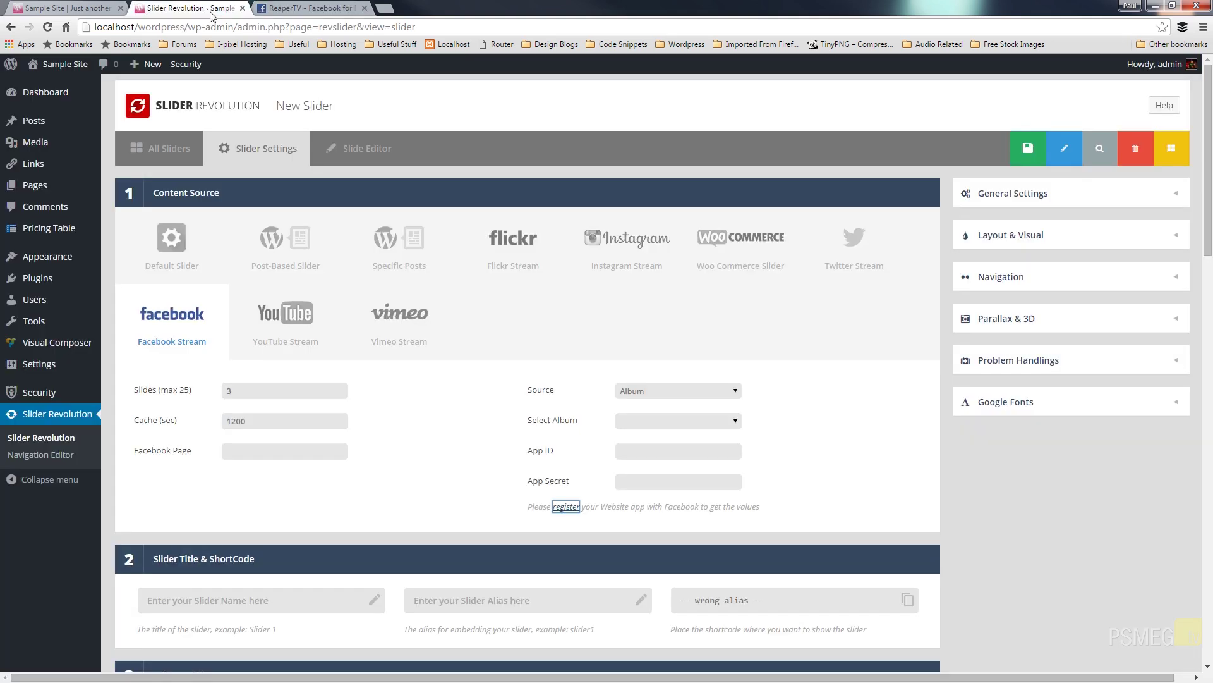
click(211, 9)
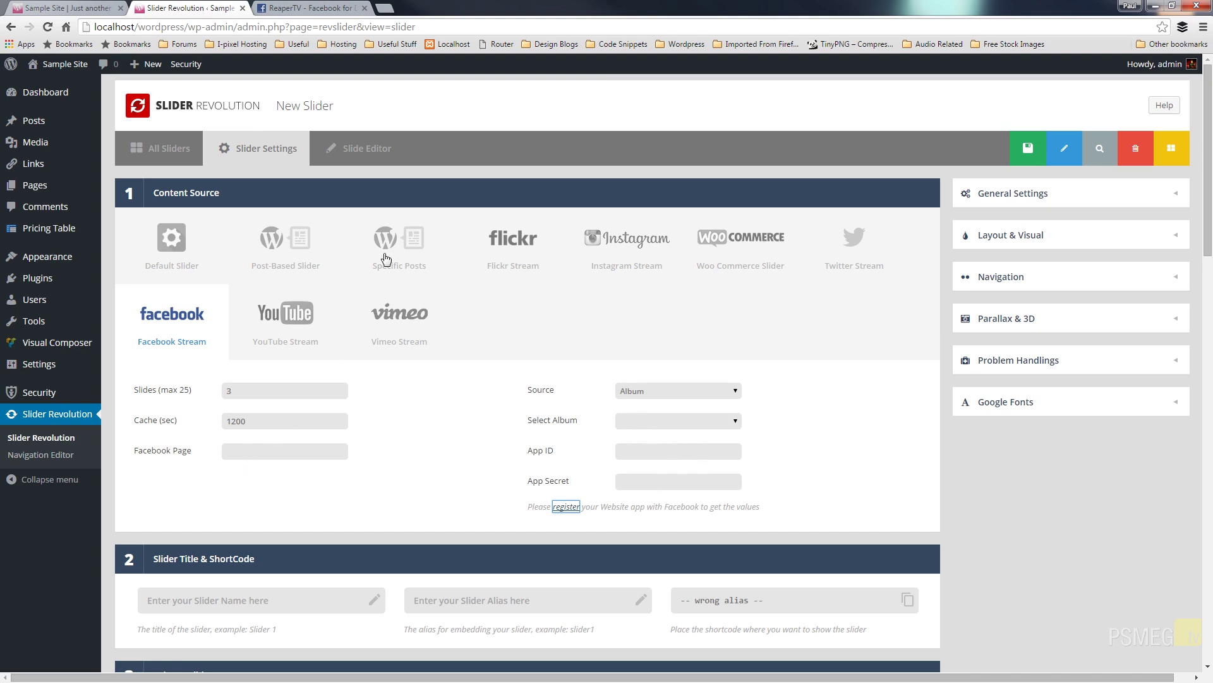
click(301, 9)
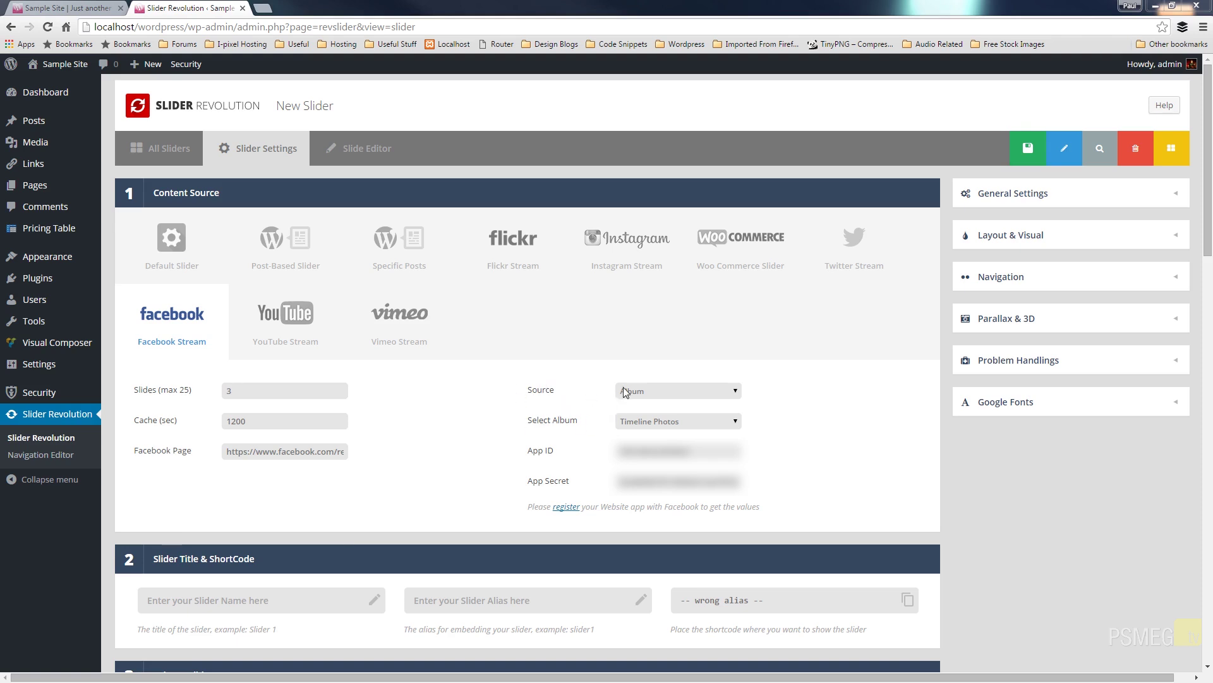
- Keep Album as the Facebook stream source and choose the Cover Photos album
click(657, 391)
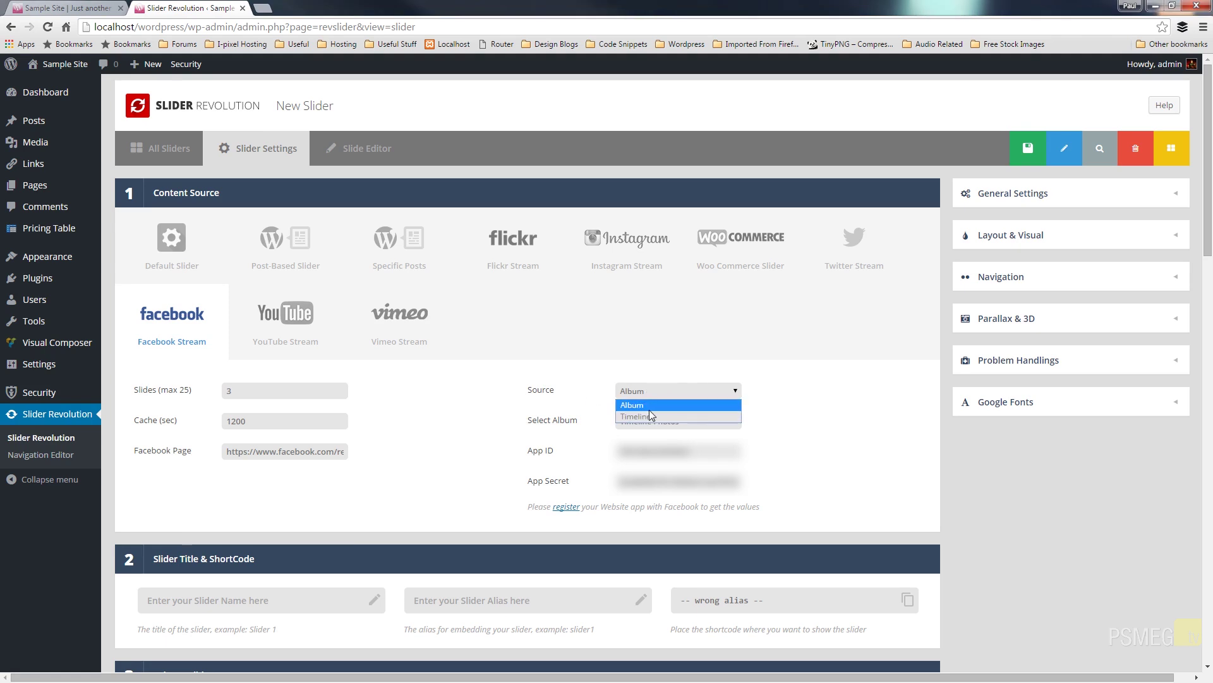
click(779, 417)
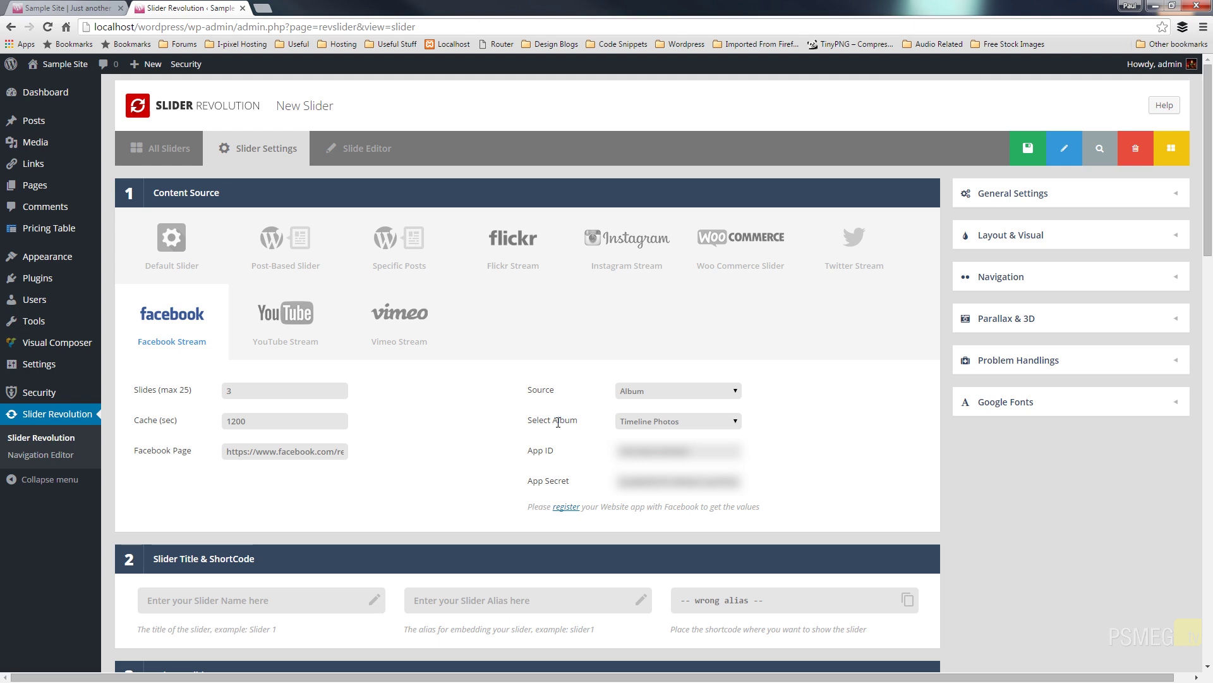
click(644, 419)
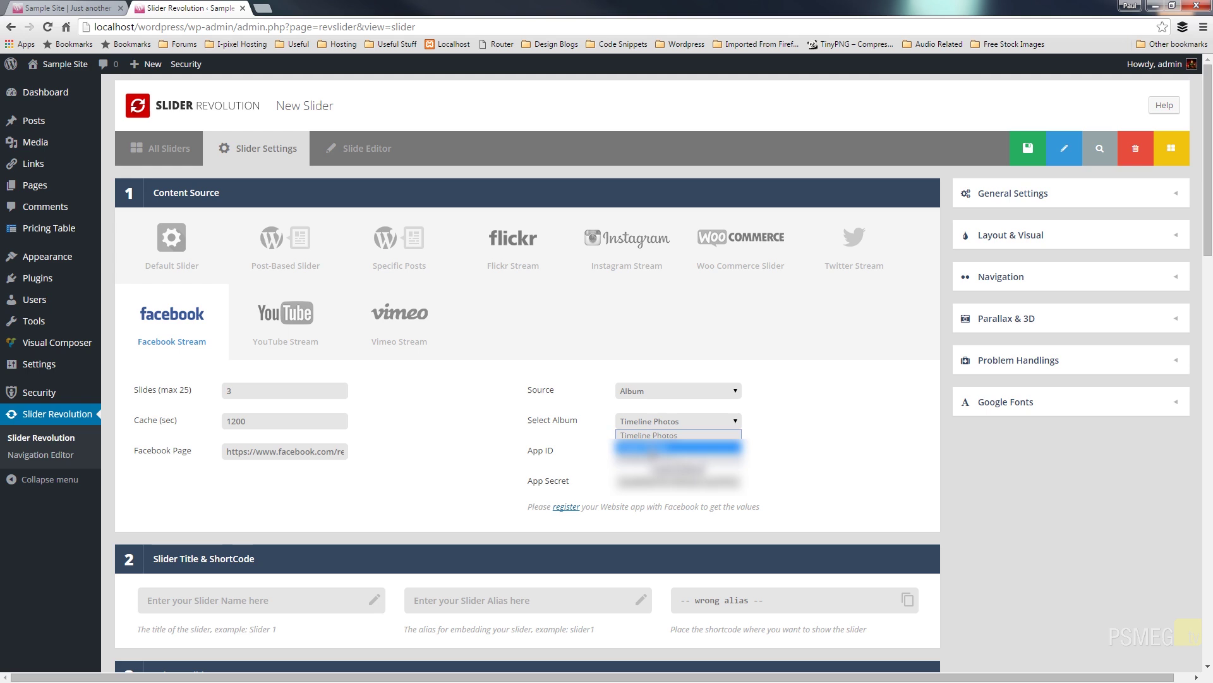
click(678, 447)
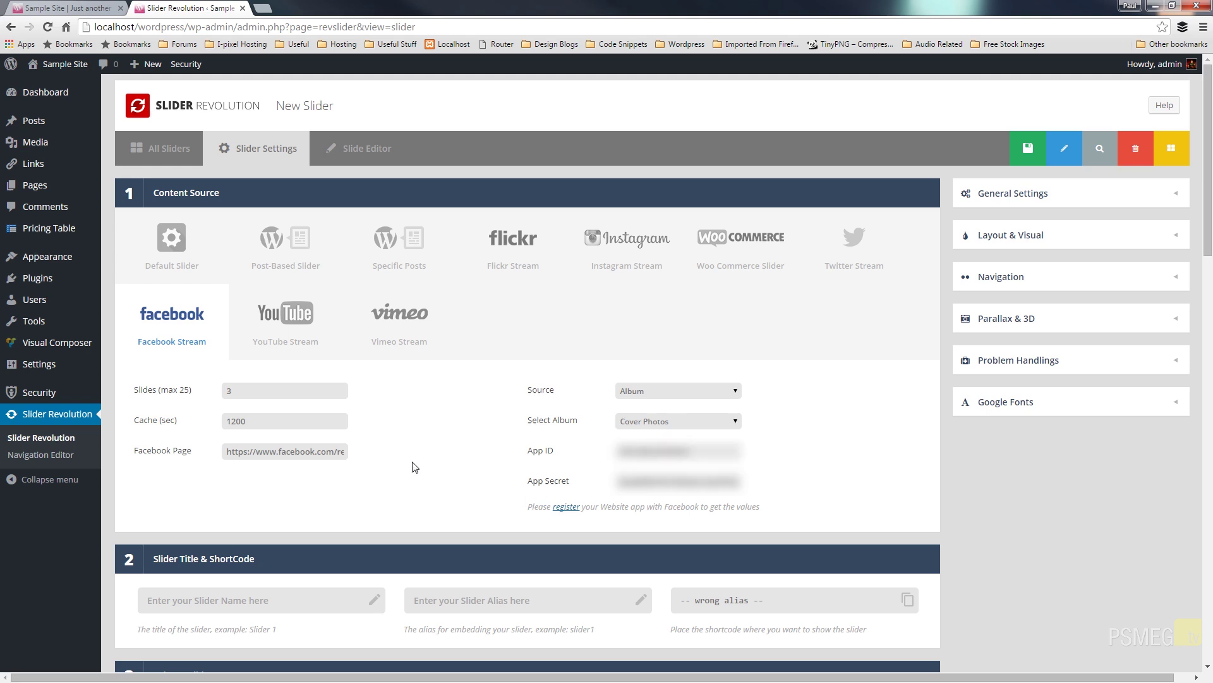
- Title the slider Facebook2 and give it the alias facebook2
scroll(451, 450, down, 4)
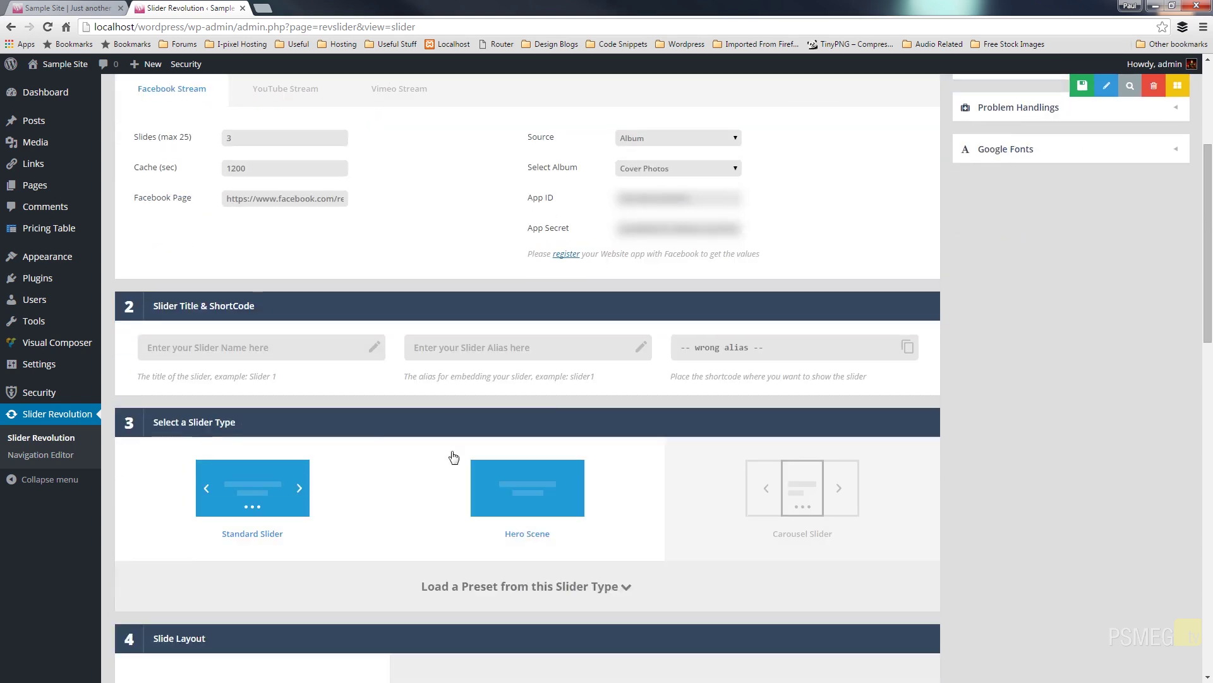
click(239, 353)
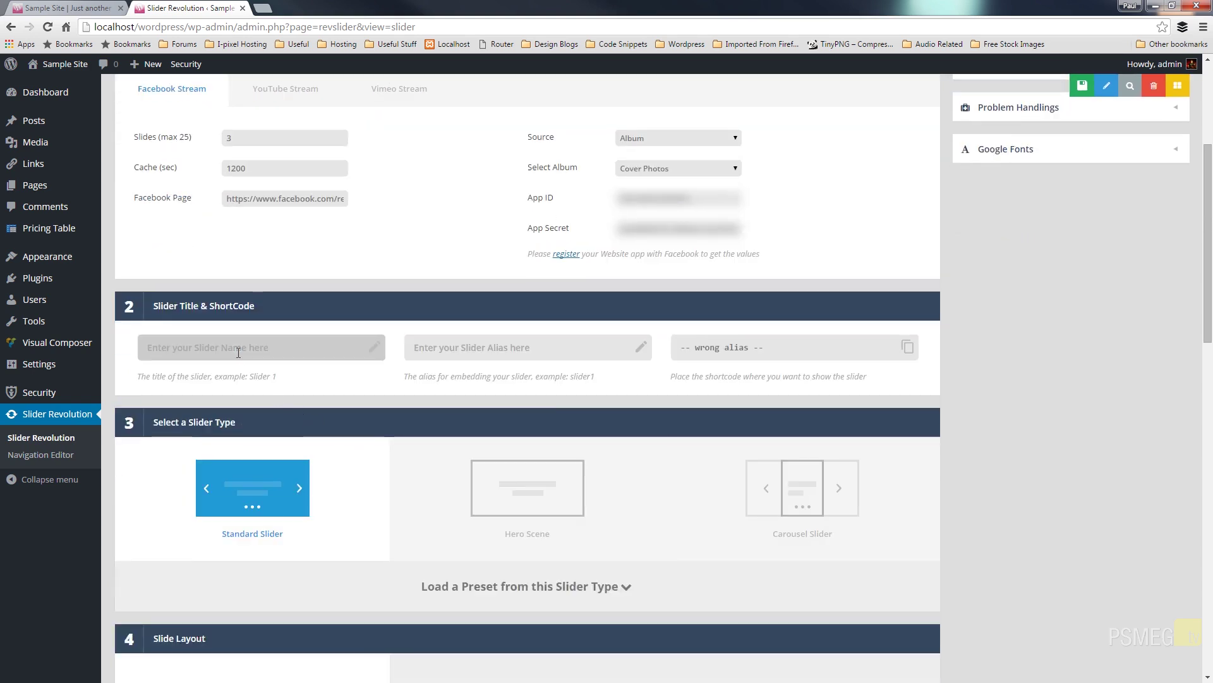
text(Facebook2)
click(482, 346)
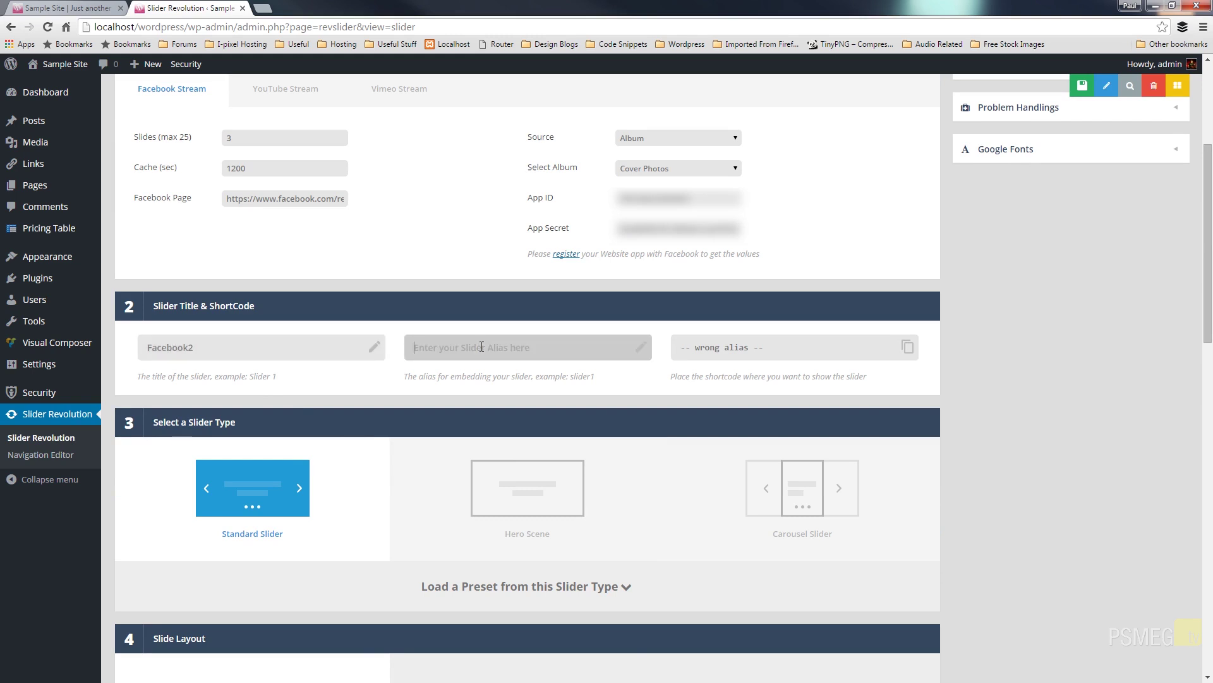
text(faceb)
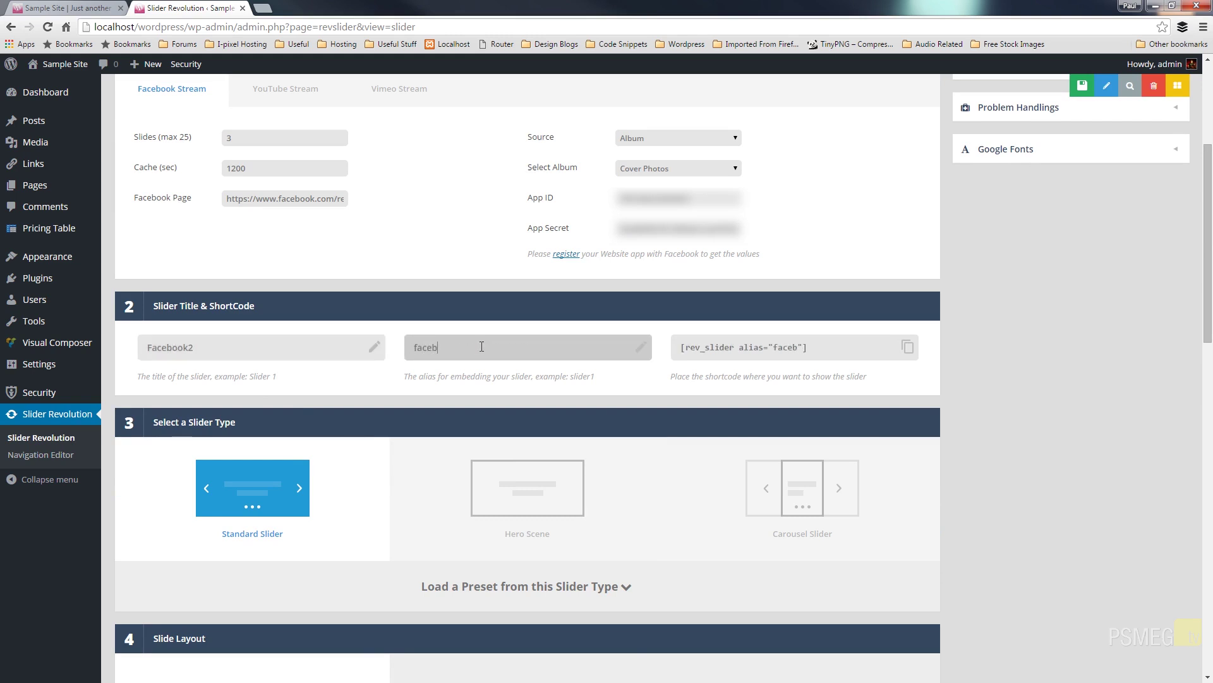
text(ook2)
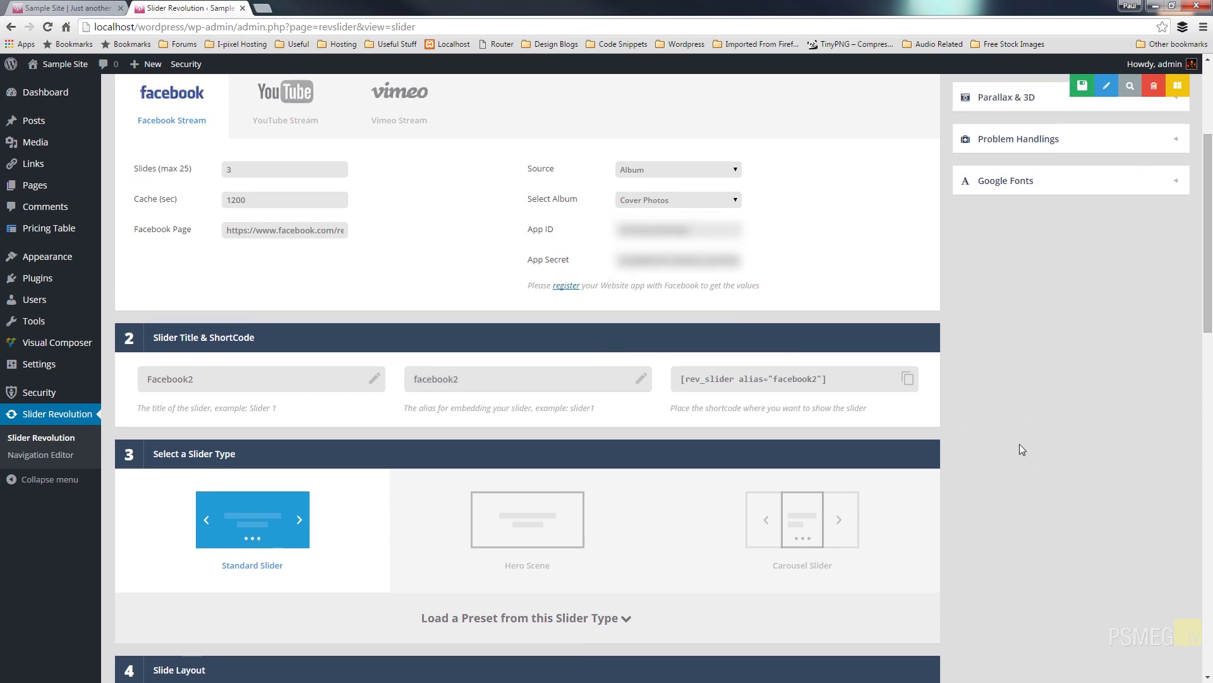
click(1030, 405)
- Enable navigation arrows for the slider and collapse the navigation settings
scroll(1019, 444, up, 4)
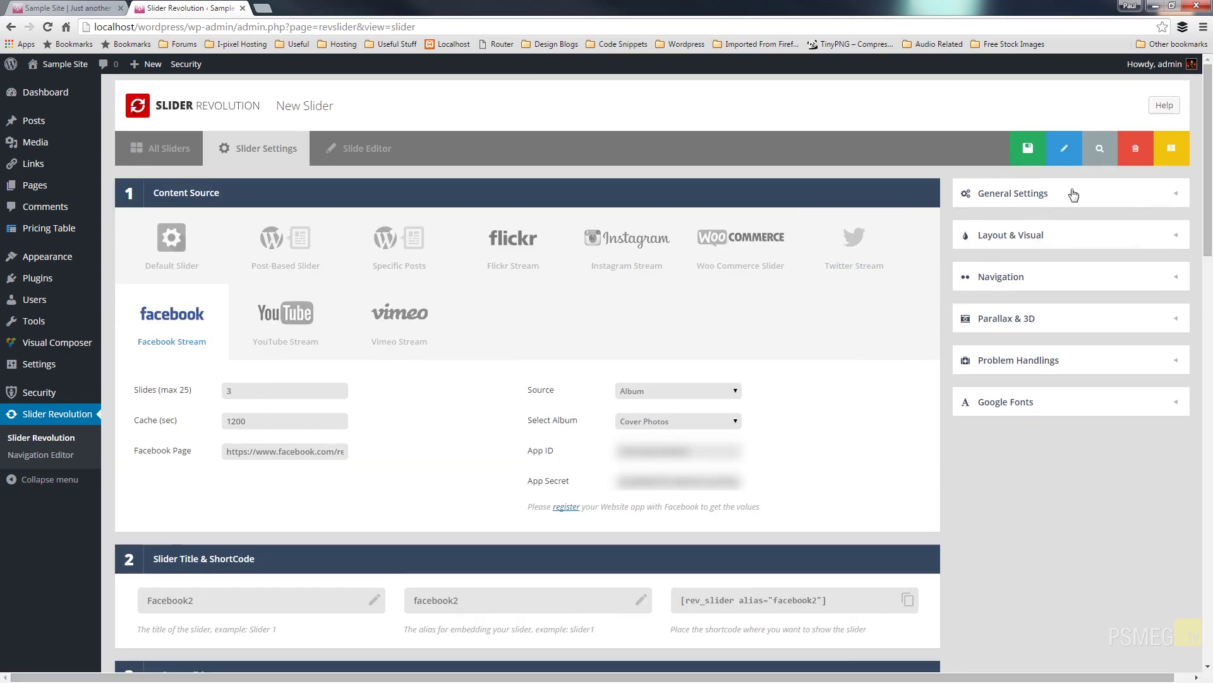
click(1031, 278)
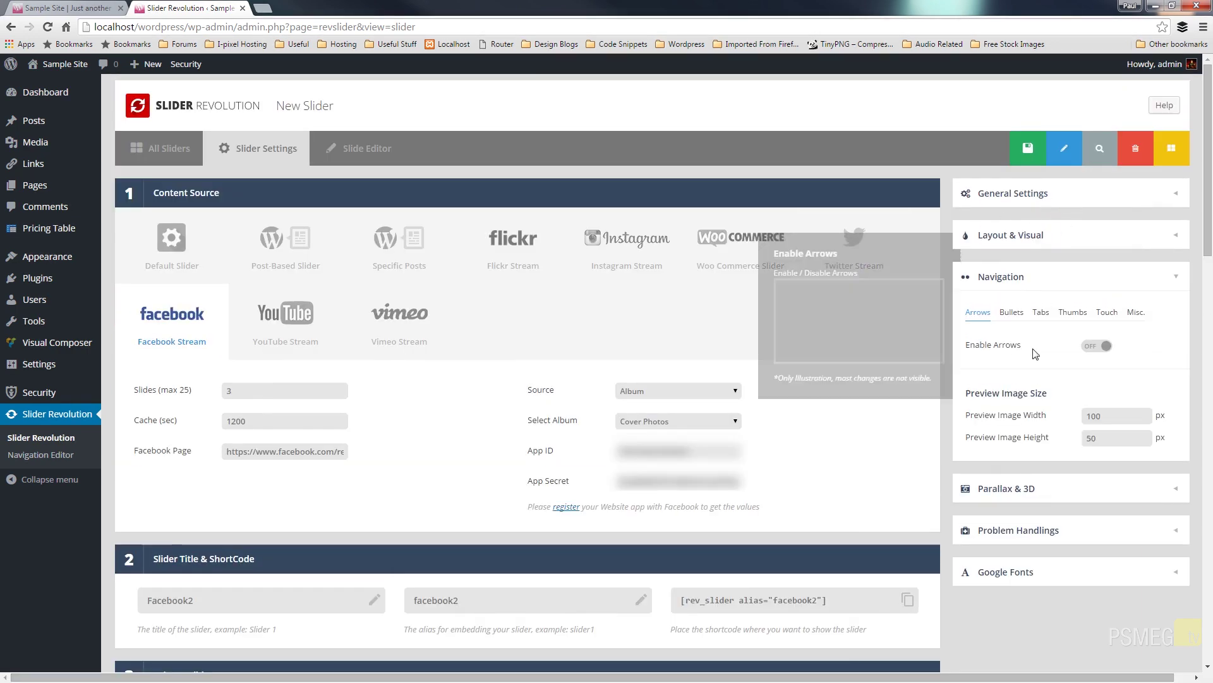
click(1088, 348)
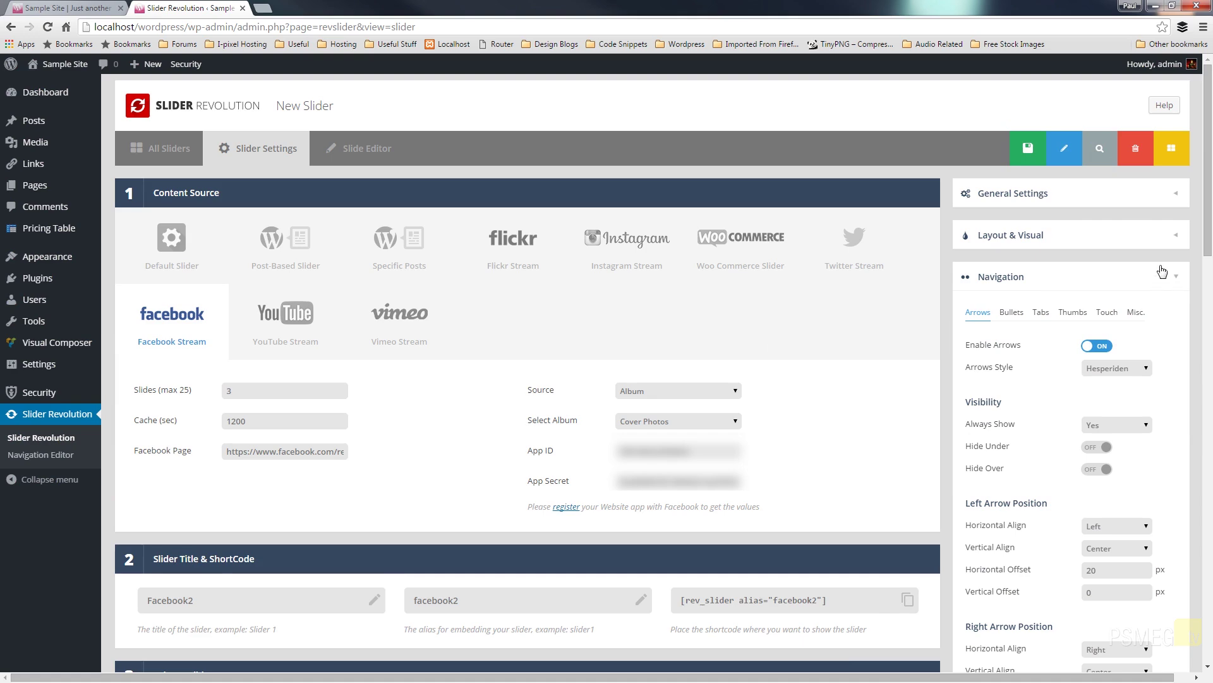
click(1174, 280)
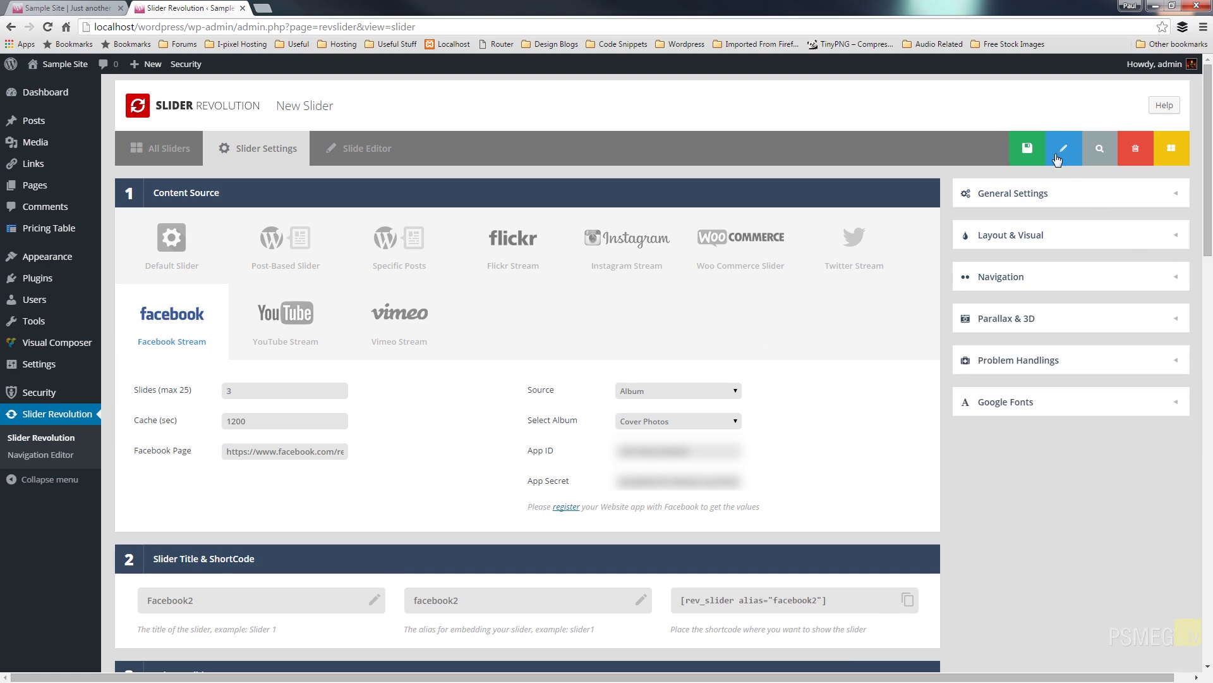
- Open the Facebook2 slide editor and set the slide's main background source to Stream Image
click(977, 149)
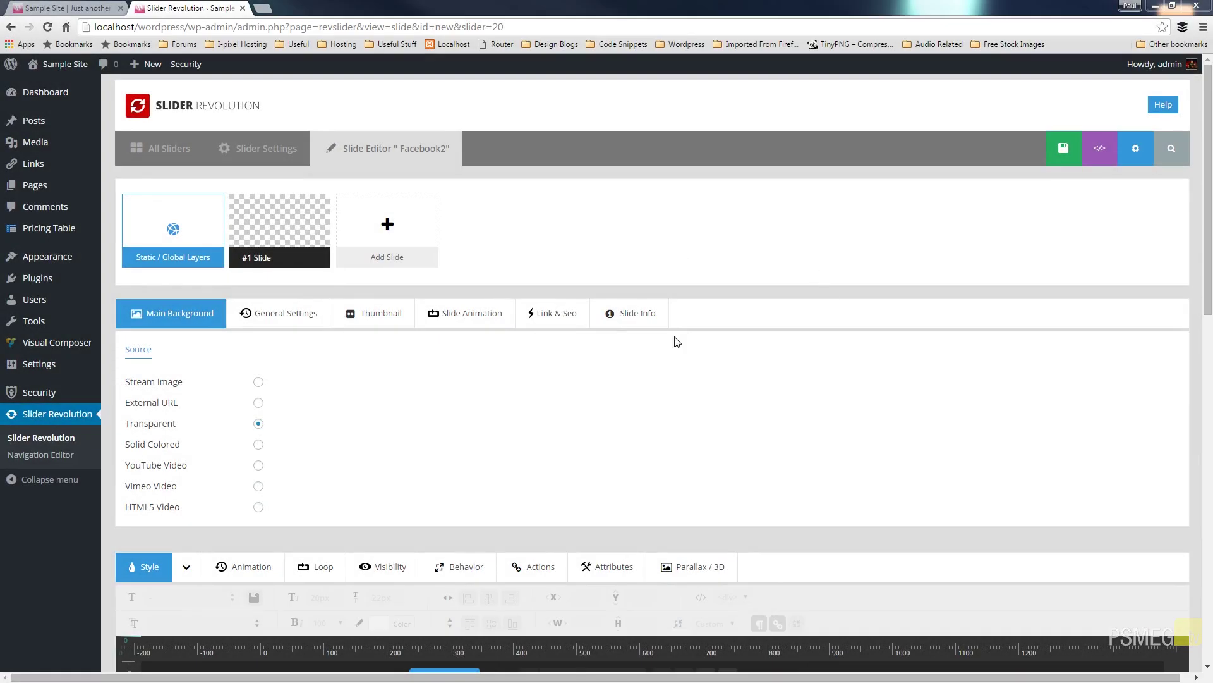
mouse_move(289, 226)
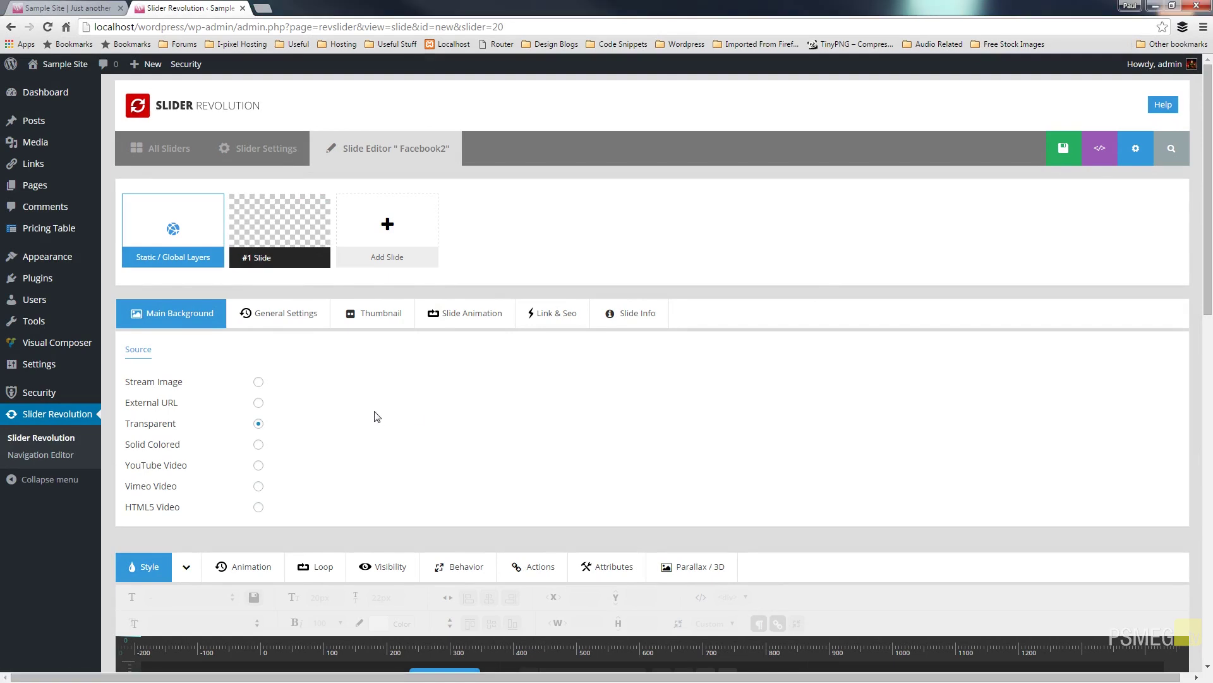
scroll(353, 412, down, 8)
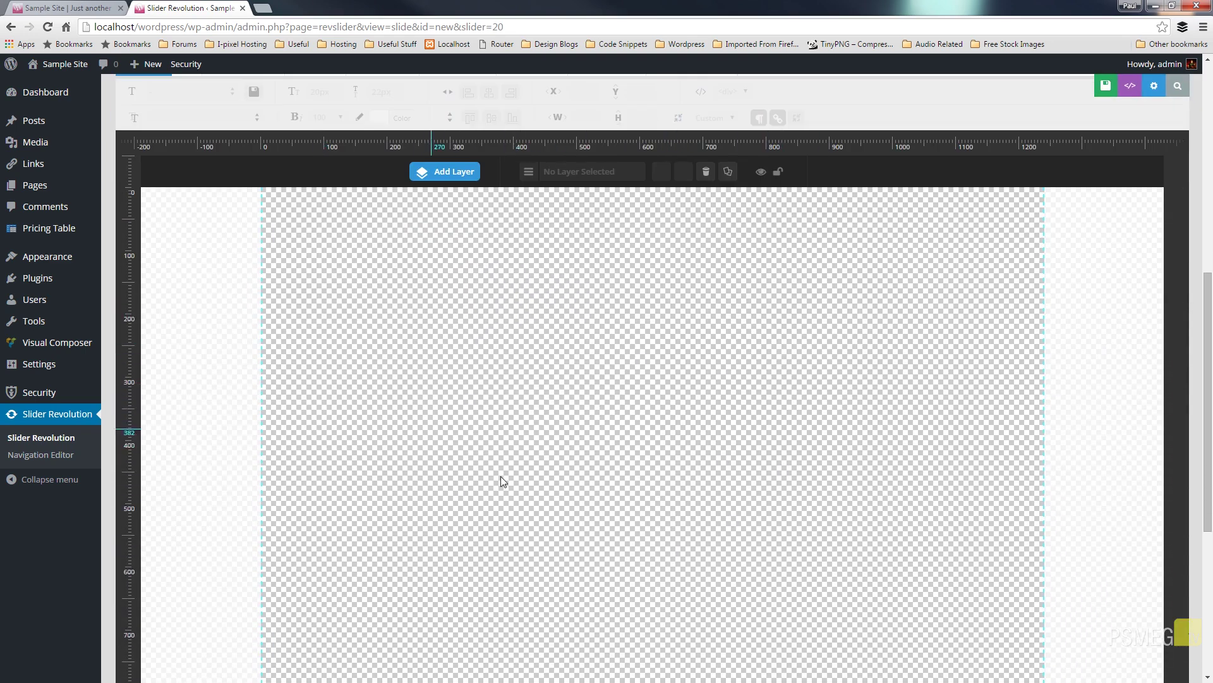
scroll(503, 474, up, 8)
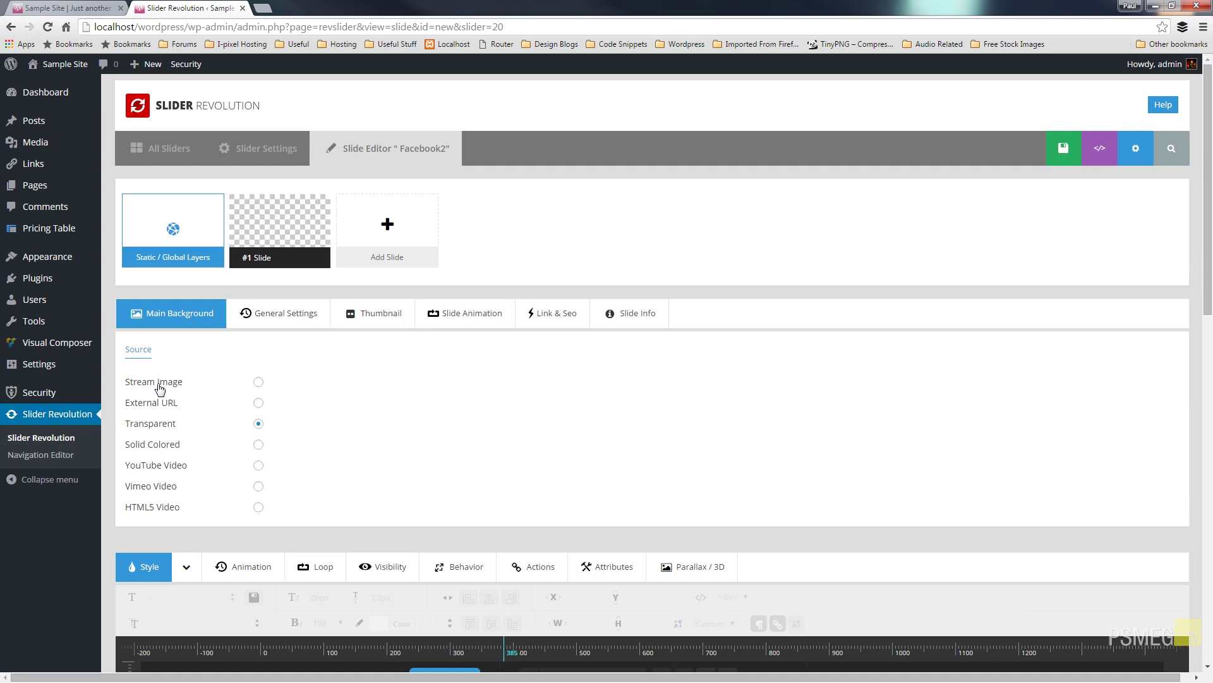
click(258, 382)
scroll(363, 452, down, 6)
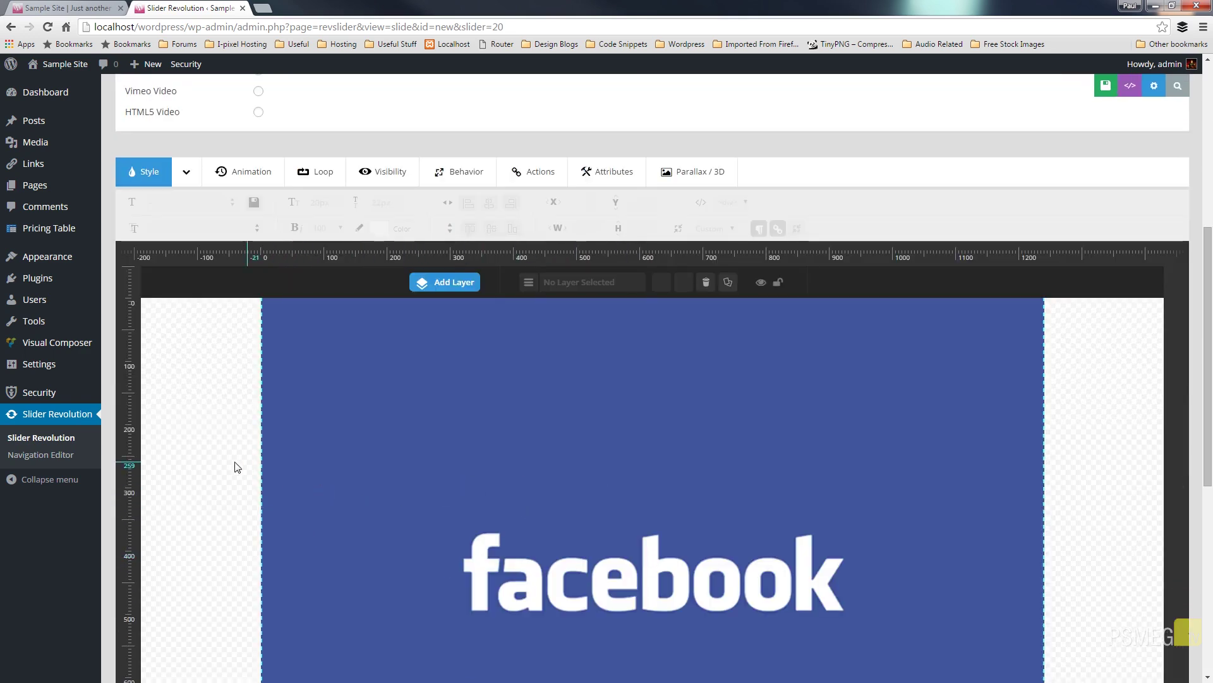
scroll(330, 367, up, 6)
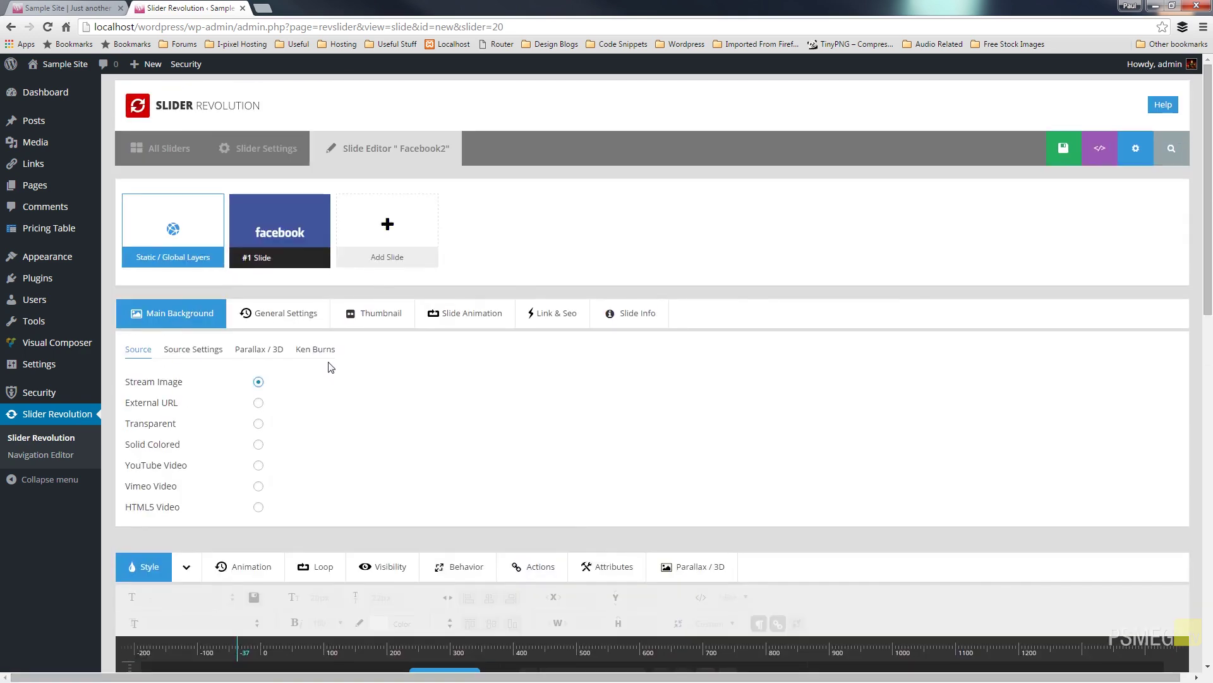
- Review the slide's background source settings, general settings and thumbnail options, and examine the background on the canvas
click(195, 350)
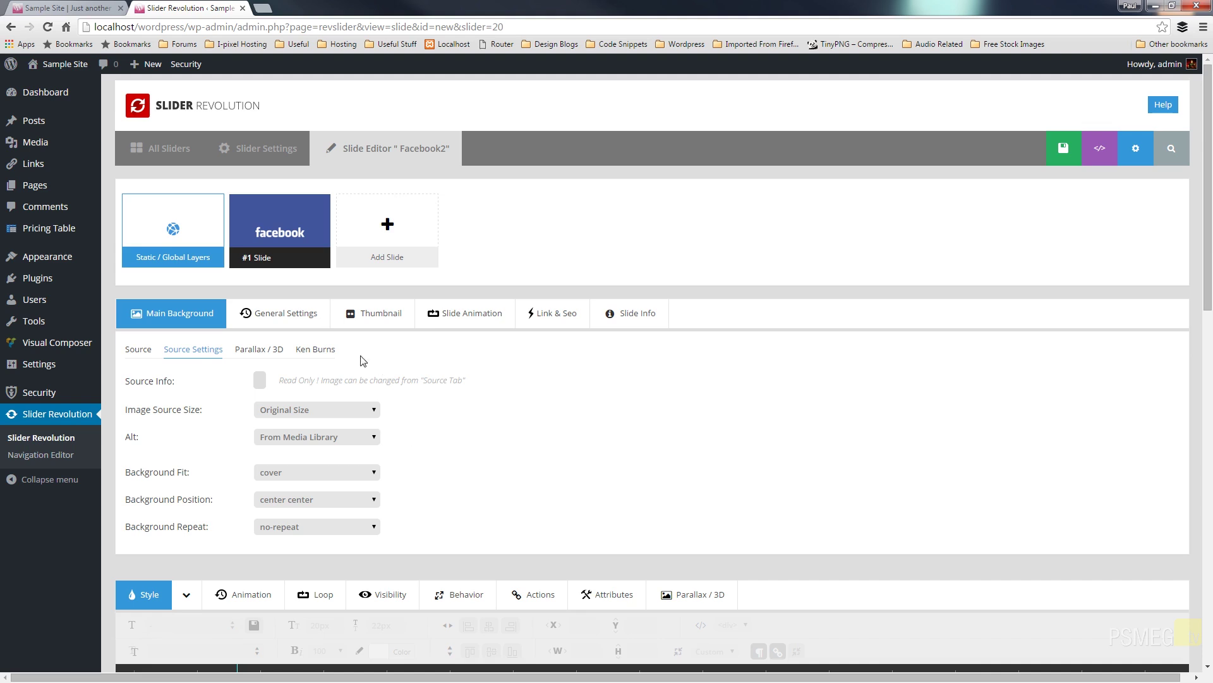
click(274, 322)
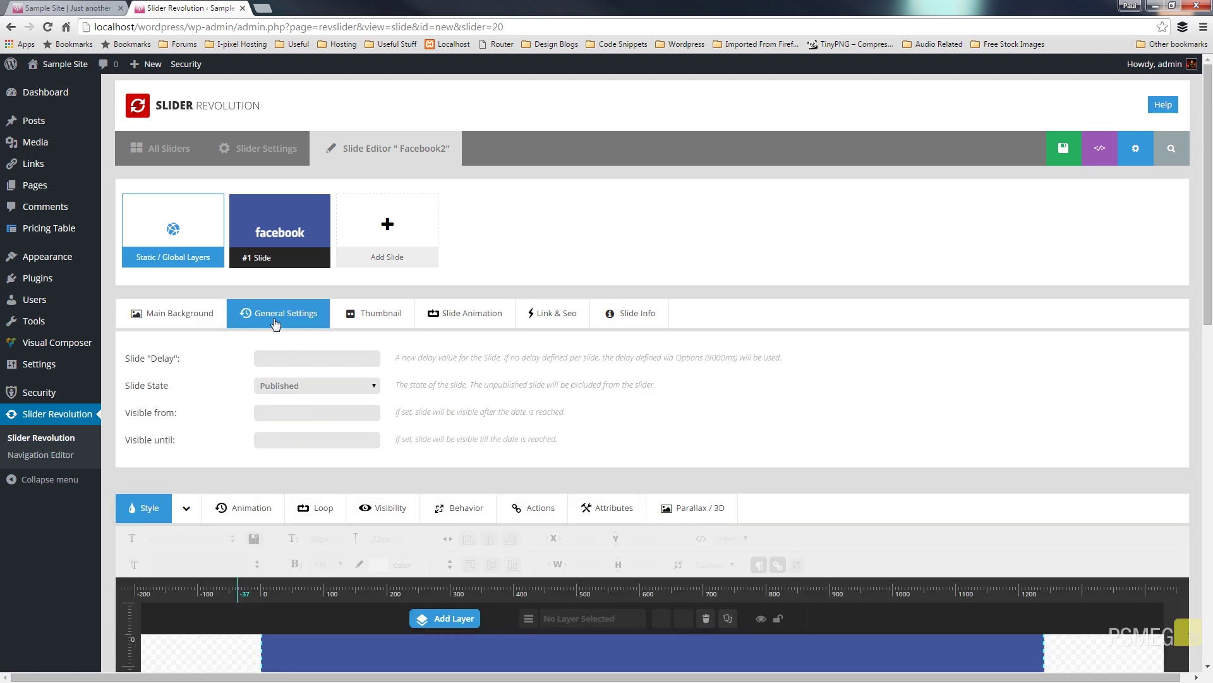
click(369, 317)
click(196, 318)
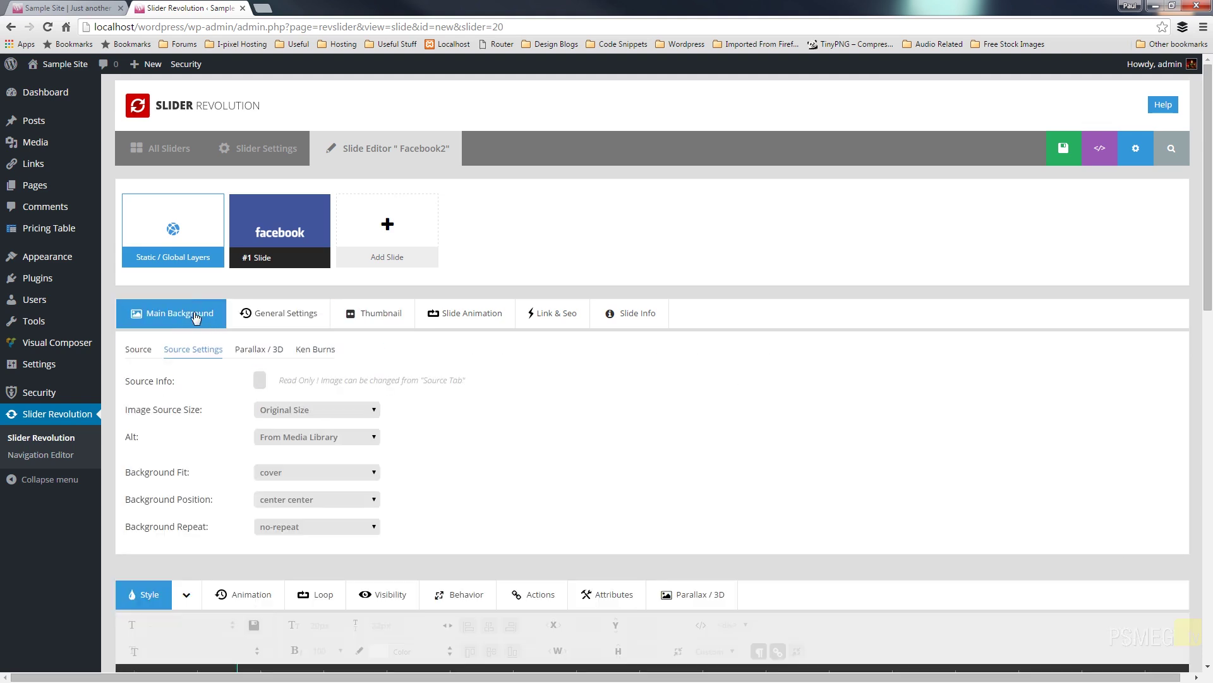
scroll(442, 422, down, 6)
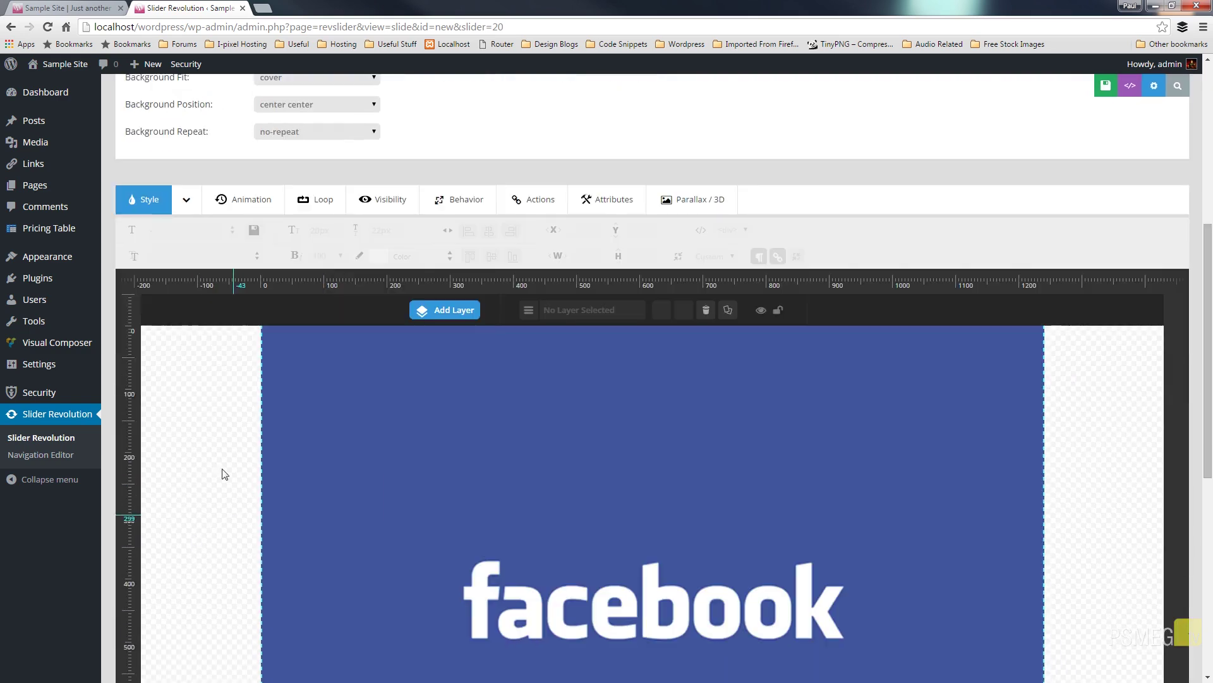
scroll(224, 474, down, 4)
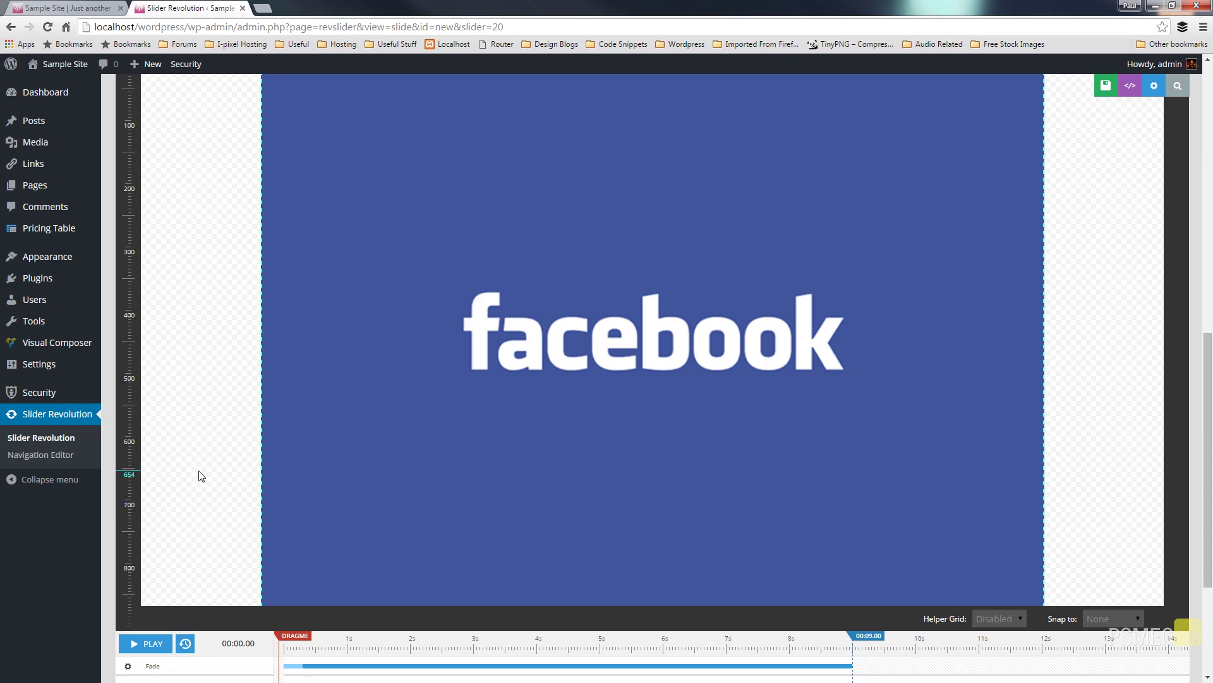
scroll(200, 476, up, 10)
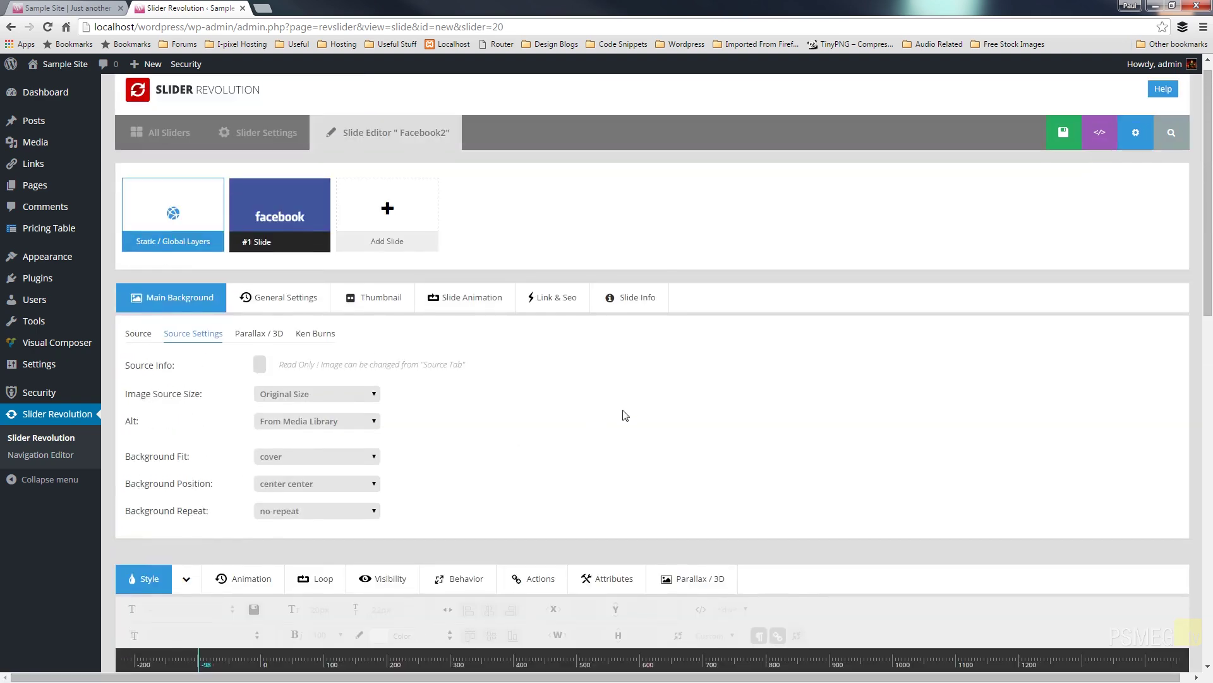
- Save the Facebook2 slide
click(1034, 139)
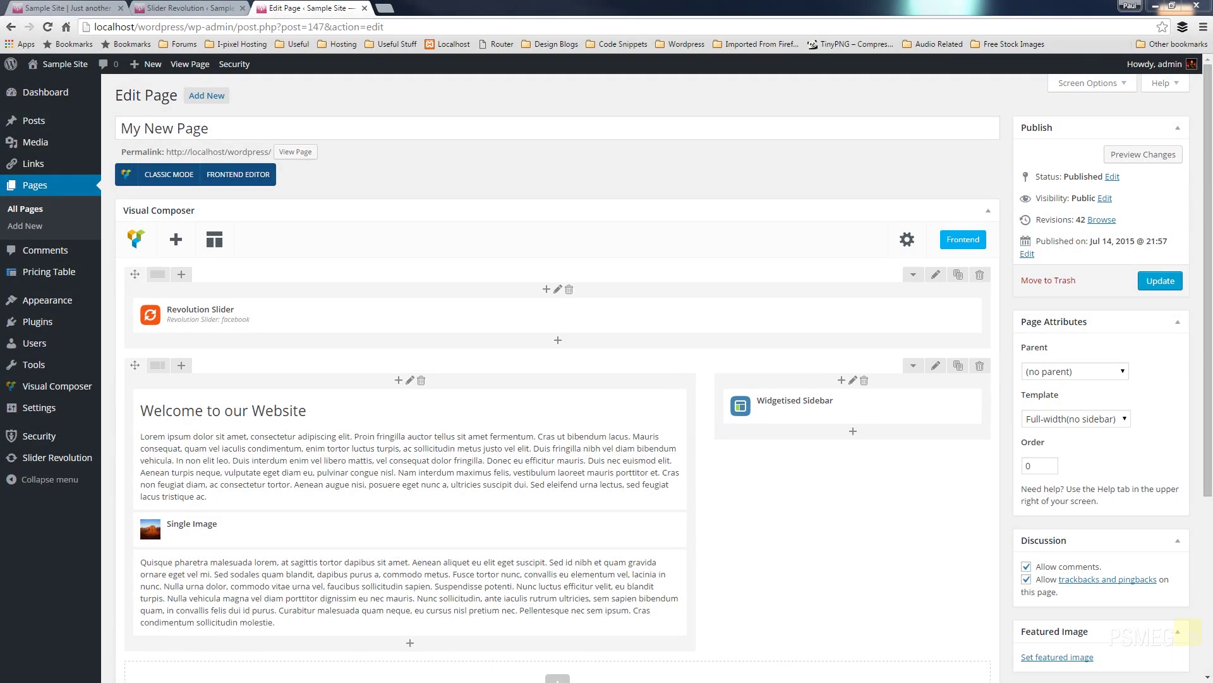
- Set the Revolution Slider element on My New Page to the Facebook2 slider and update the page
mouse_move(591, 319)
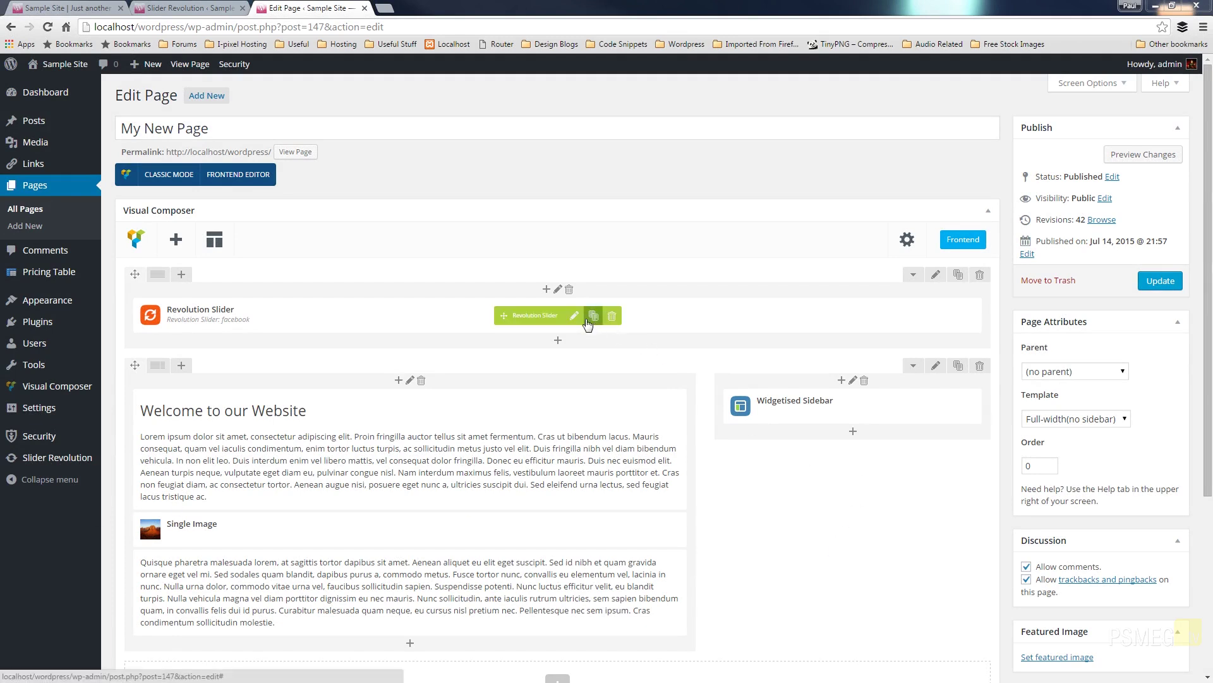
click(575, 317)
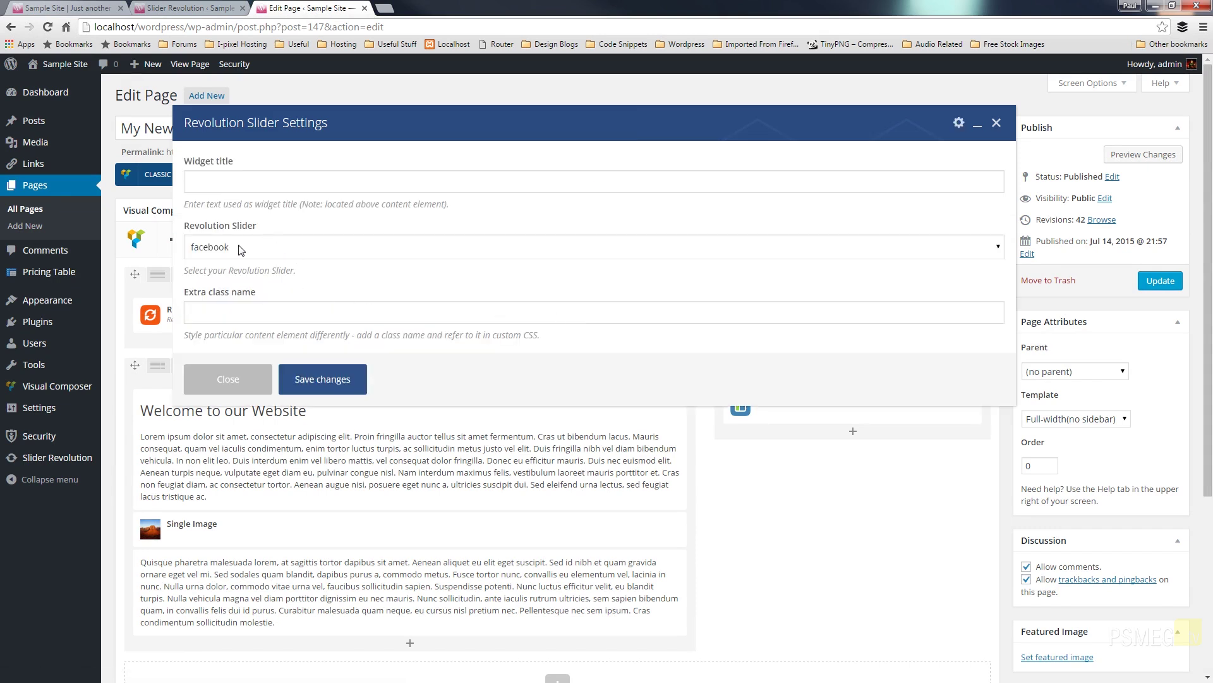
click(241, 249)
click(235, 331)
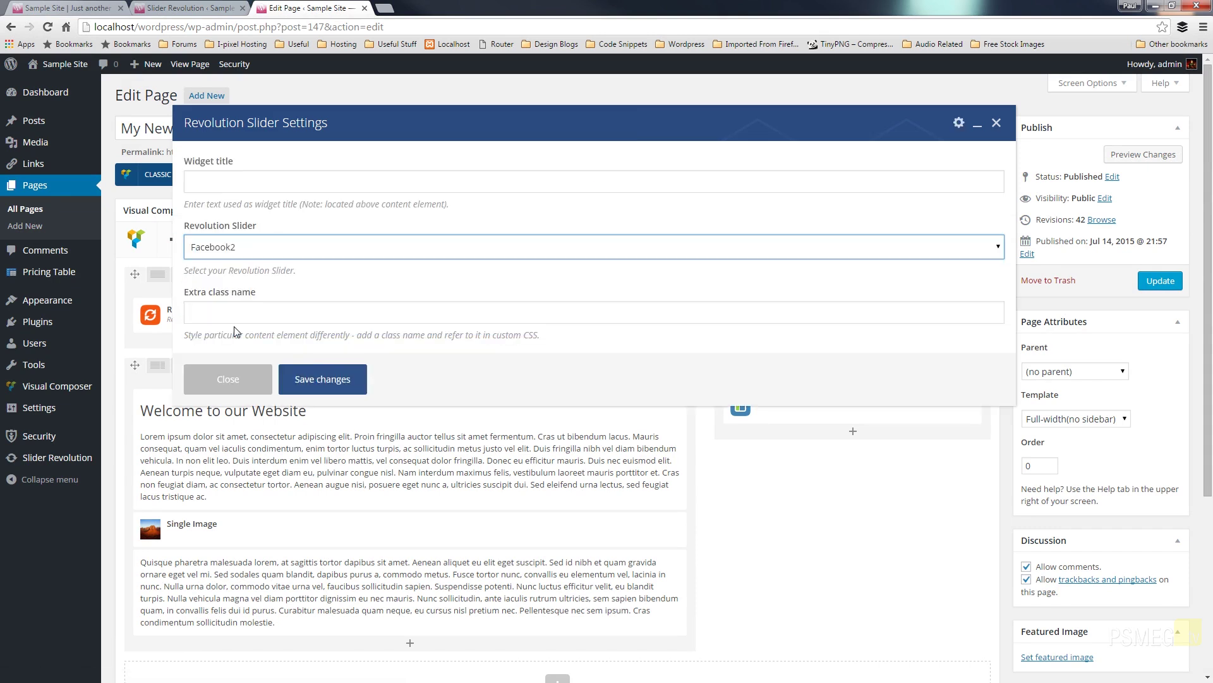
click(358, 380)
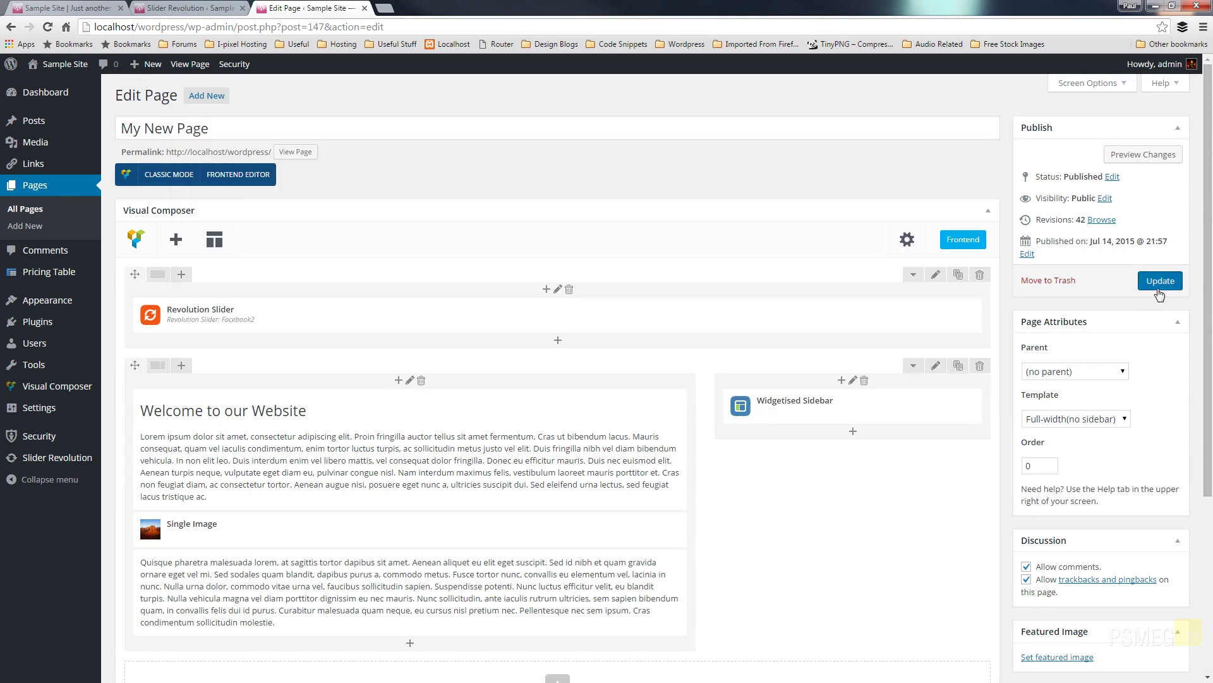
click(1160, 281)
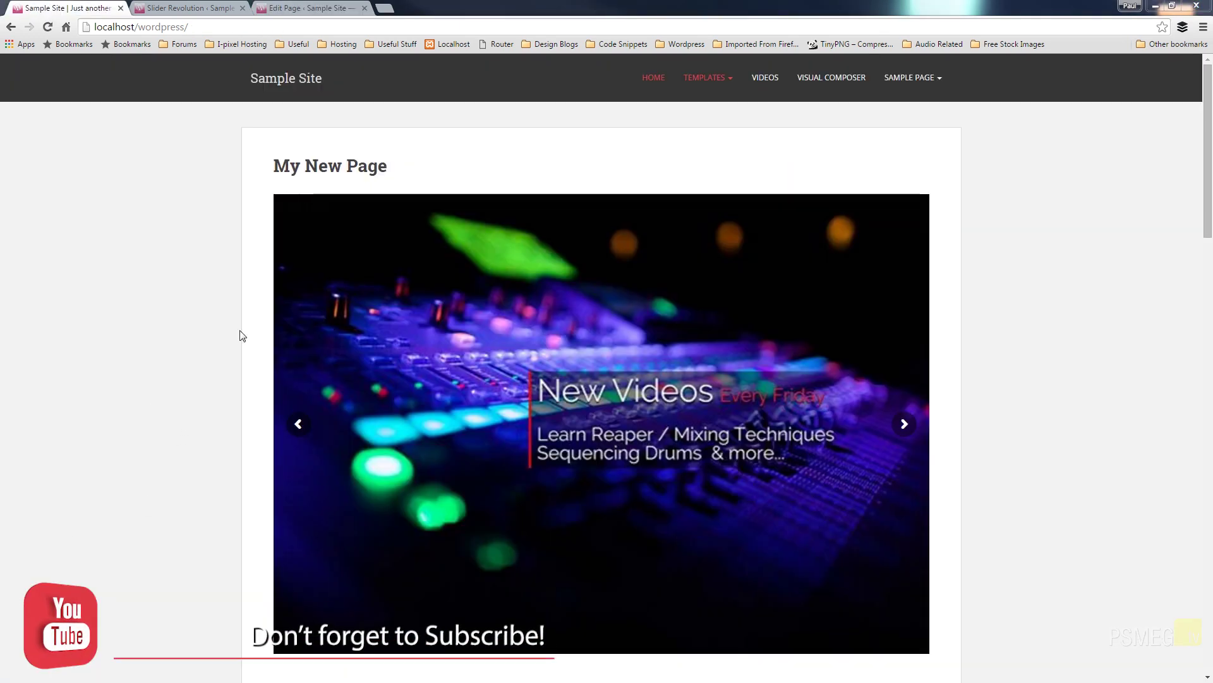
- Advance the slider on the live My New Page and examine its size and how it fits the page layout
click(905, 425)
scroll(1011, 402, down, 8)
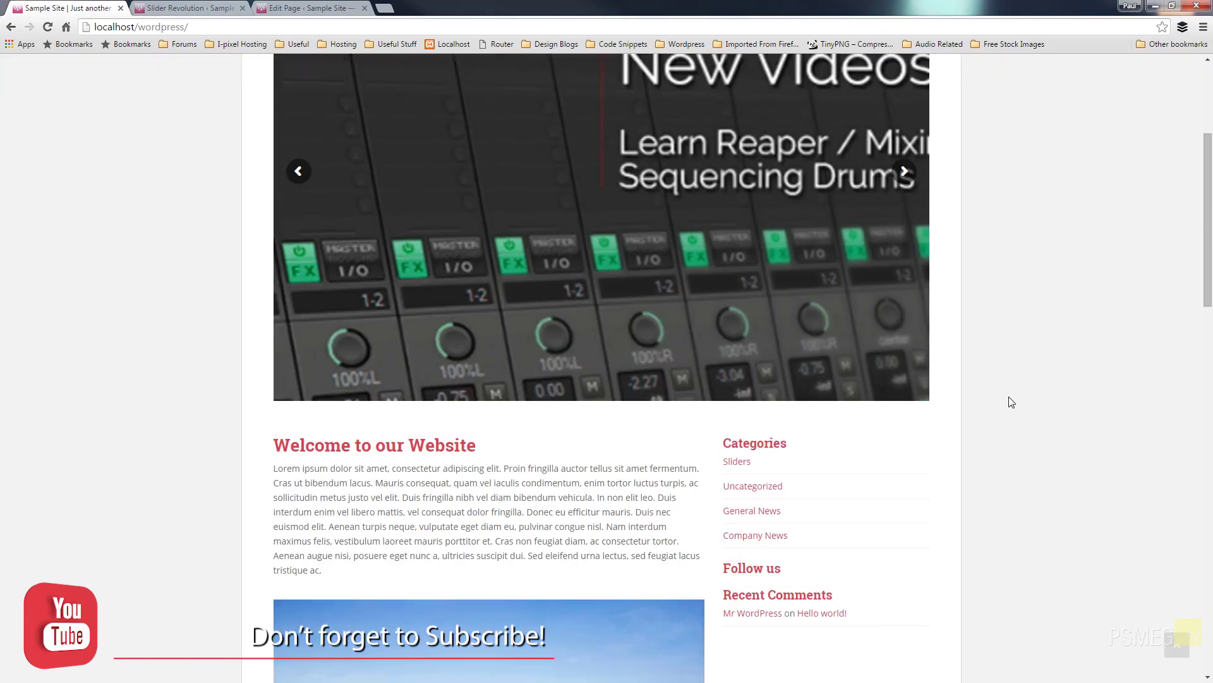
scroll(1012, 401, up, 7)
scroll(1012, 402, down, 1)
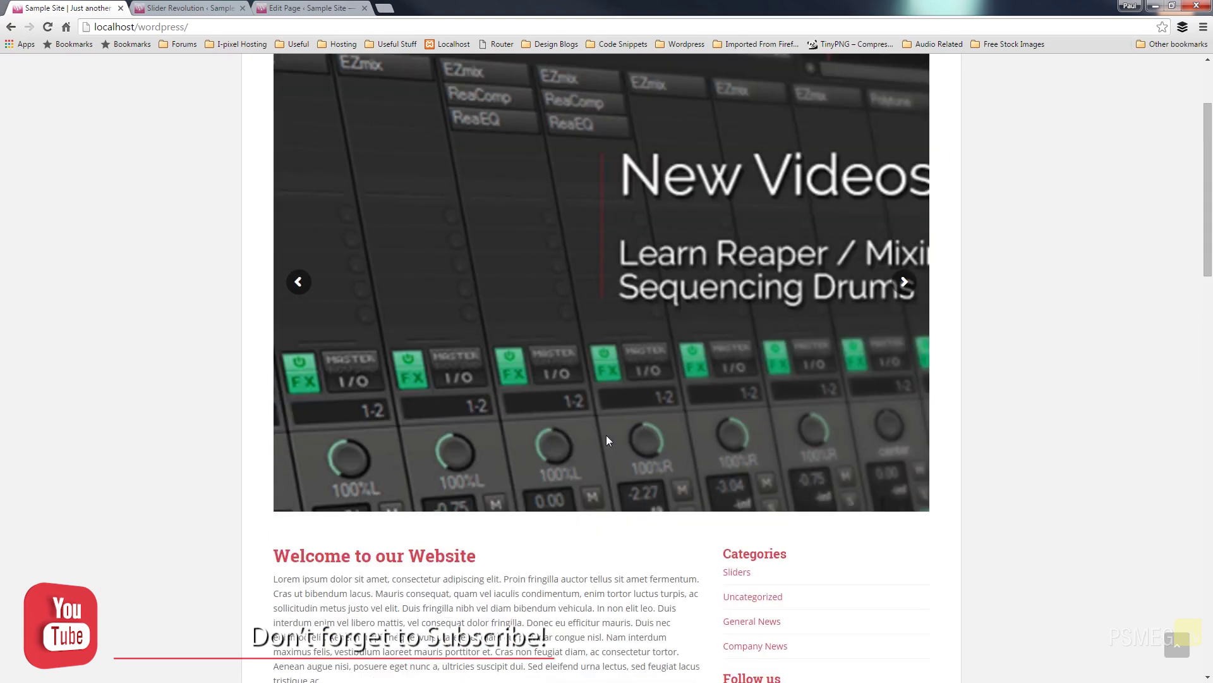
- Set the Facebook2 slider's Desktop Large layer grid size to 1170 x 450 px and save the slider settings
click(190, 8)
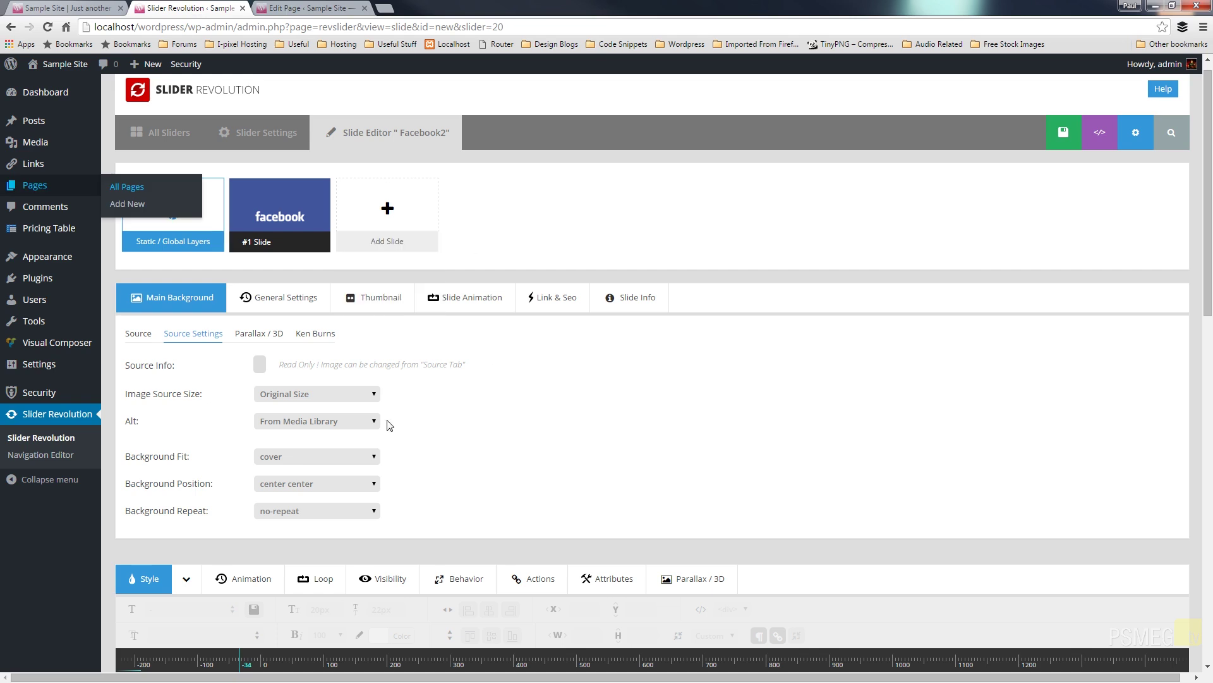
click(264, 134)
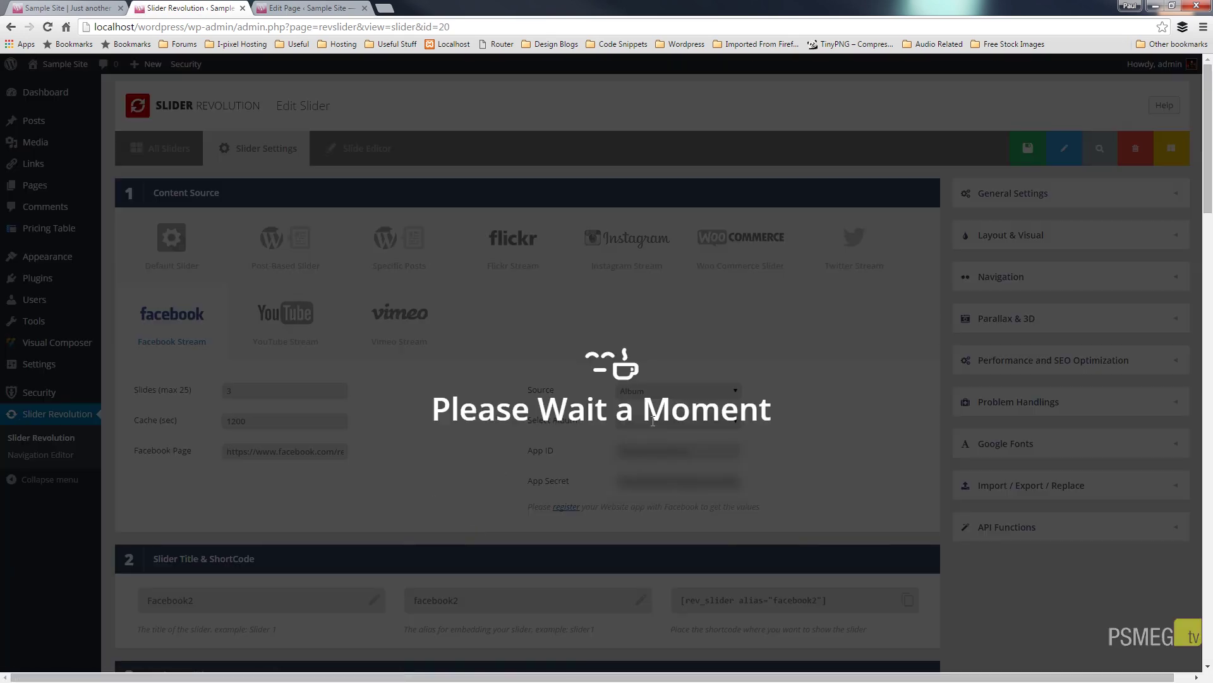
scroll(491, 468, down, 1)
scroll(491, 465, down, 10)
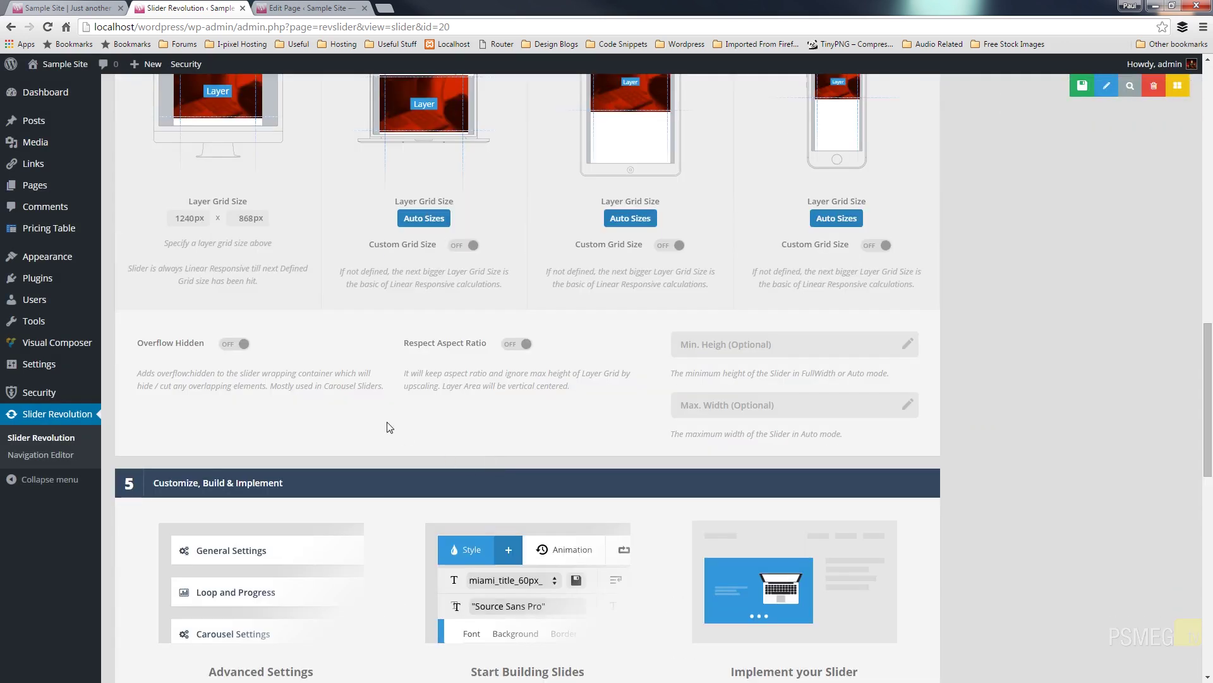
scroll(259, 390, up, 3)
drag(254, 377, 199, 378)
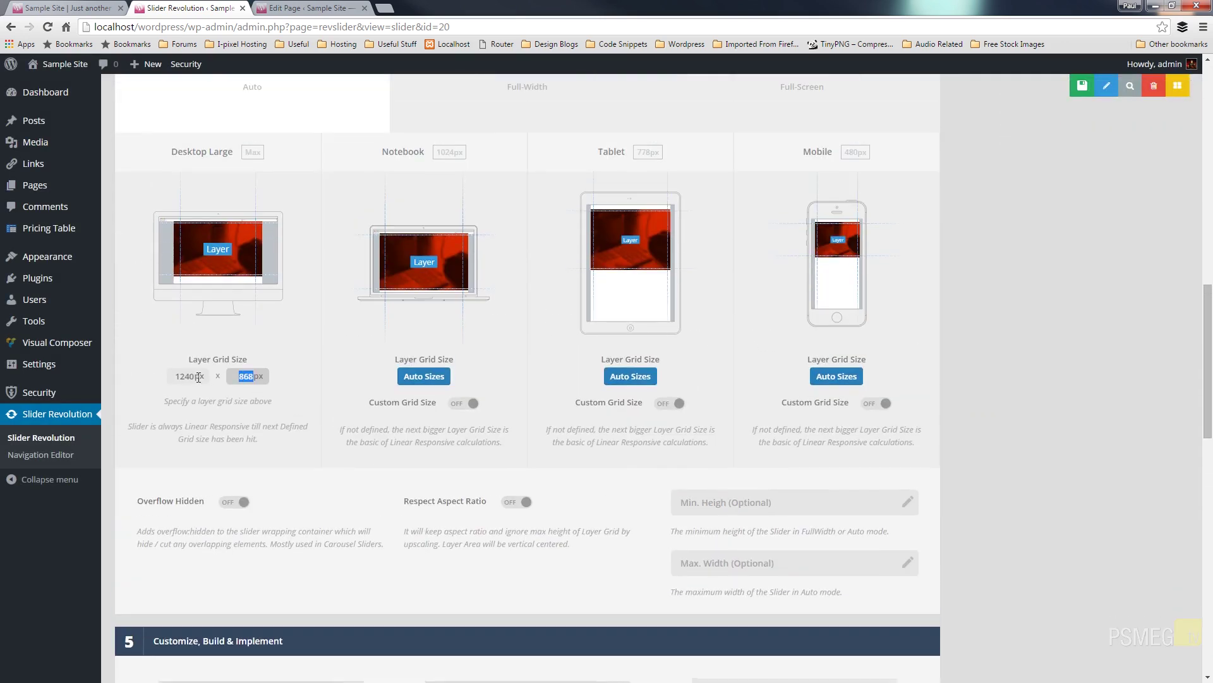
text(450)
drag(193, 376, 143, 369)
text(117)
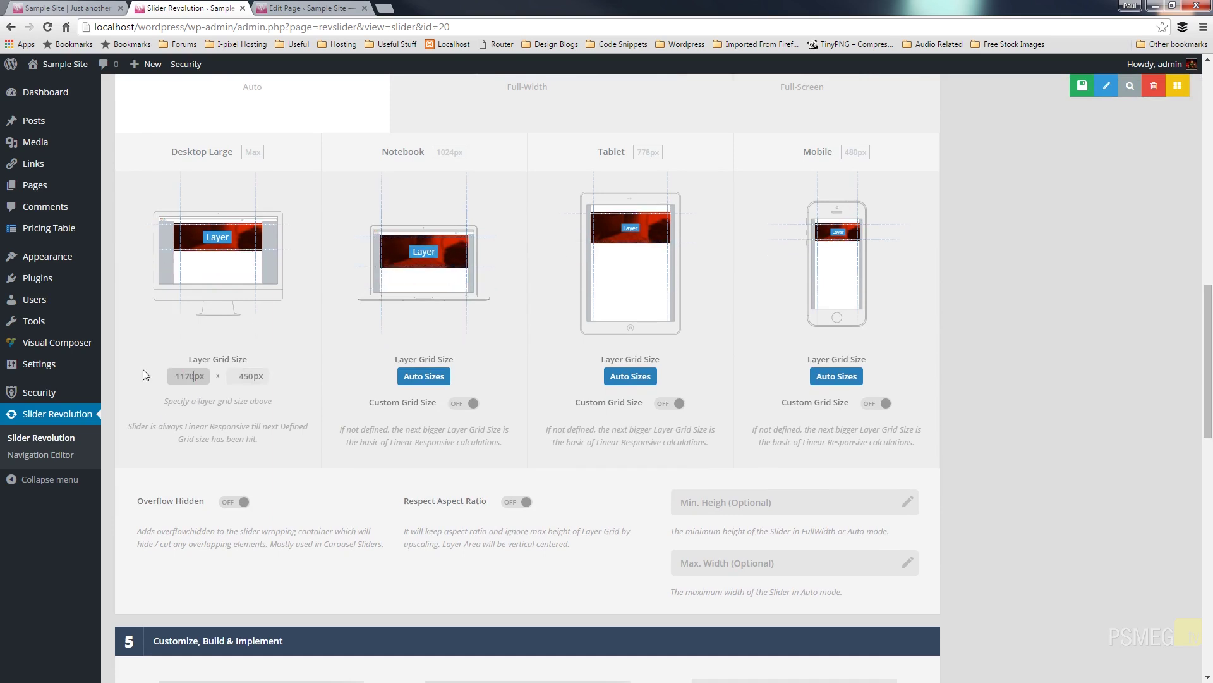
click(983, 250)
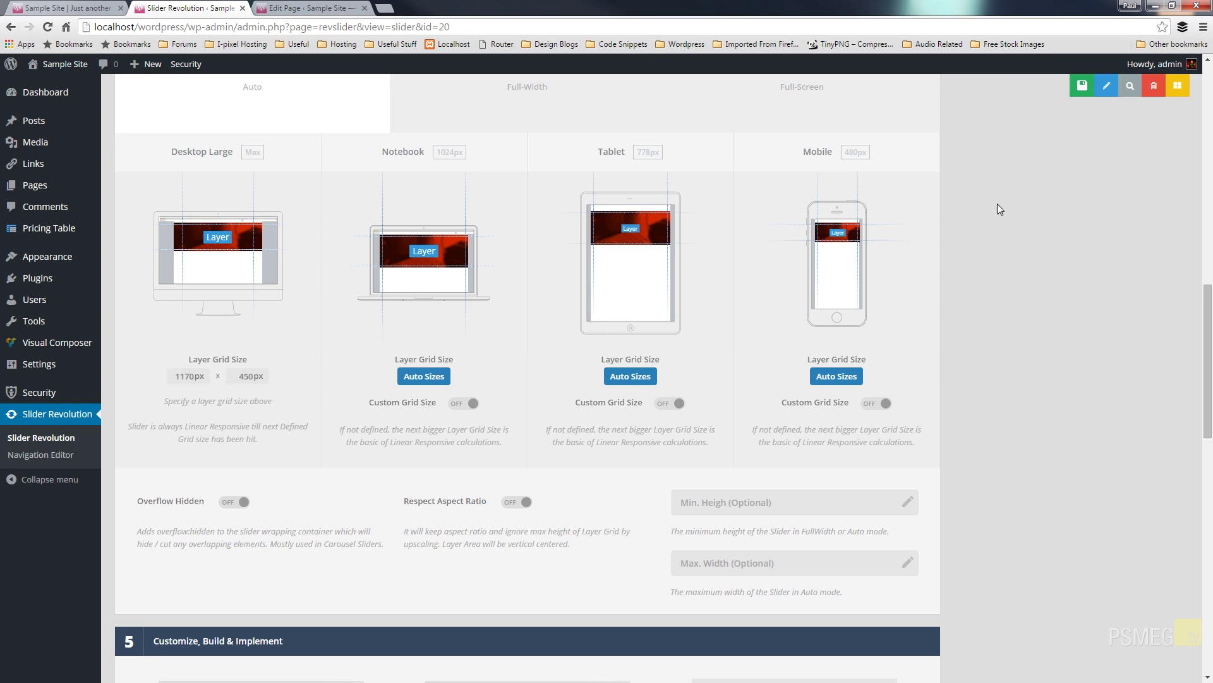
click(1053, 86)
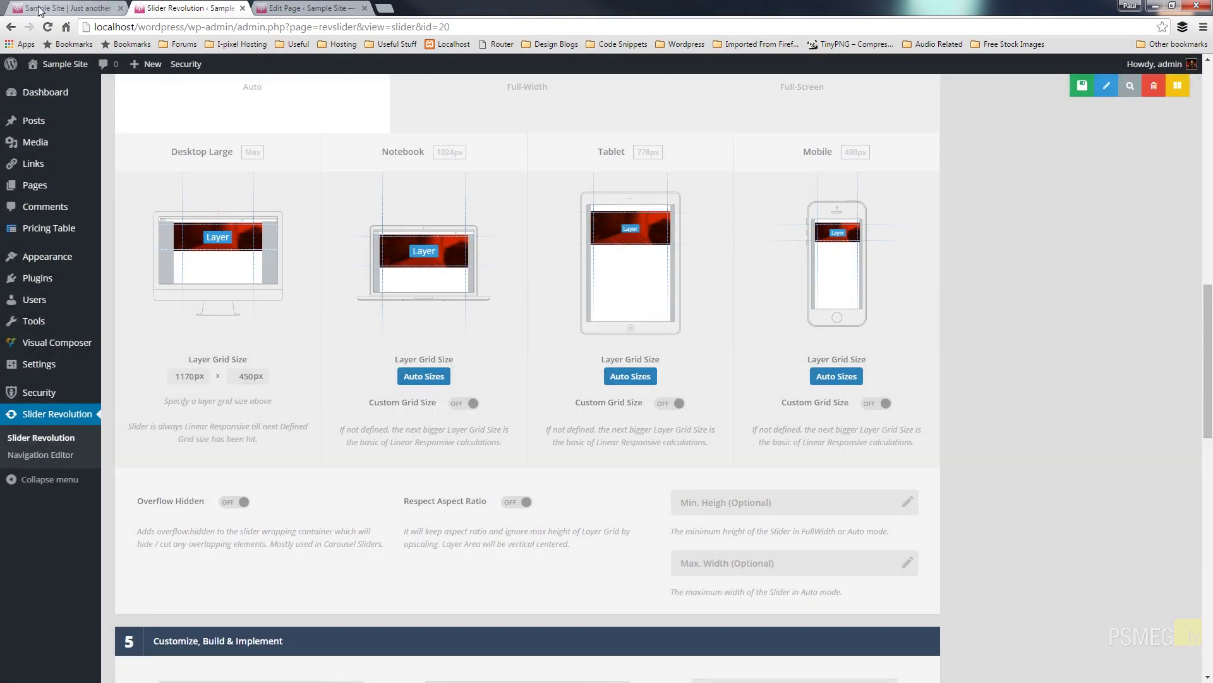
- Reload the live My New Page and check the slider's size and image fit
click(39, 11)
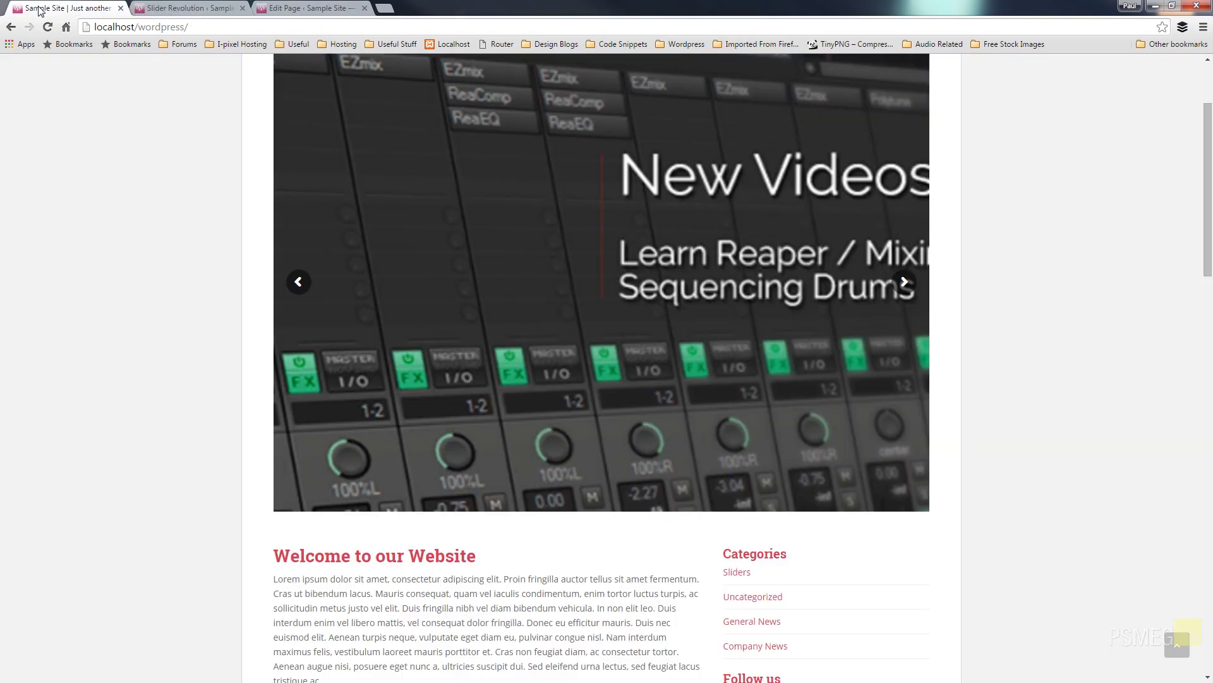
click(48, 26)
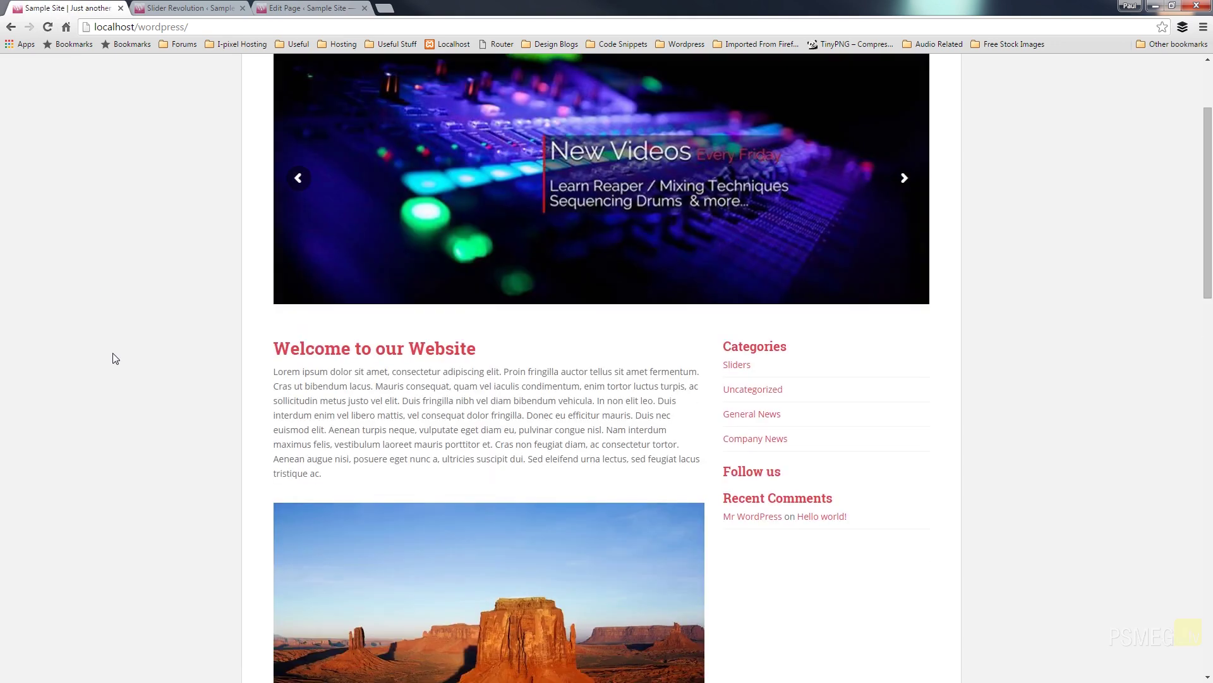
scroll(113, 354, up, 3)
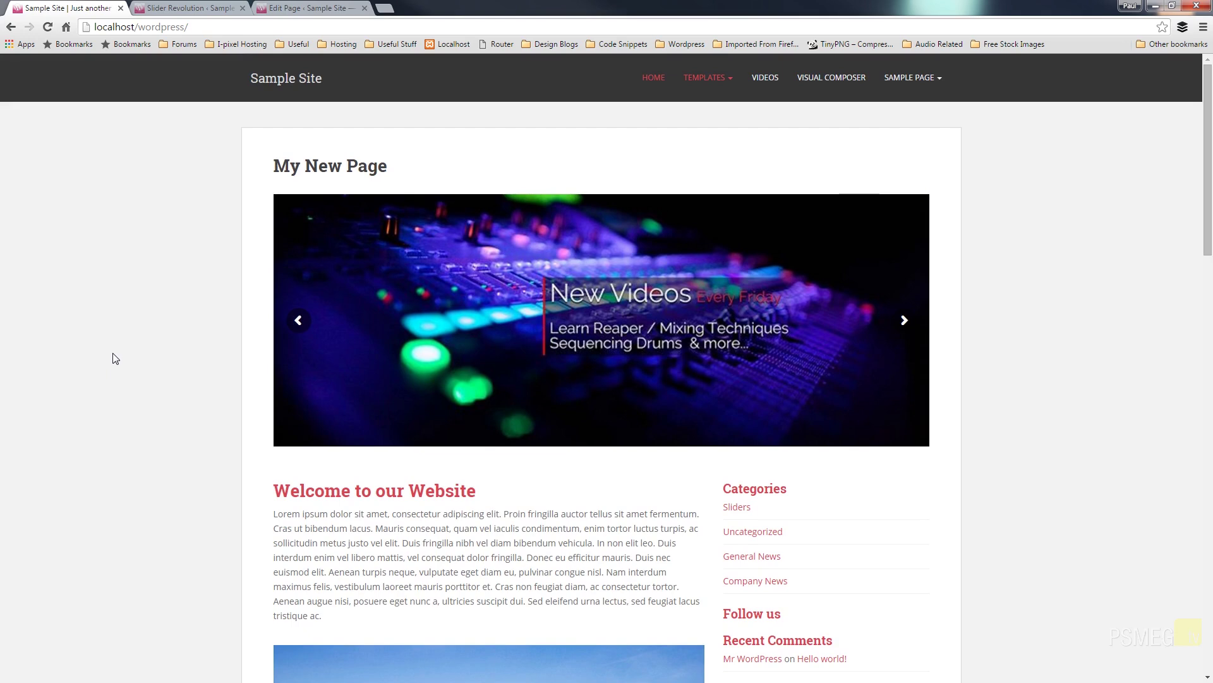